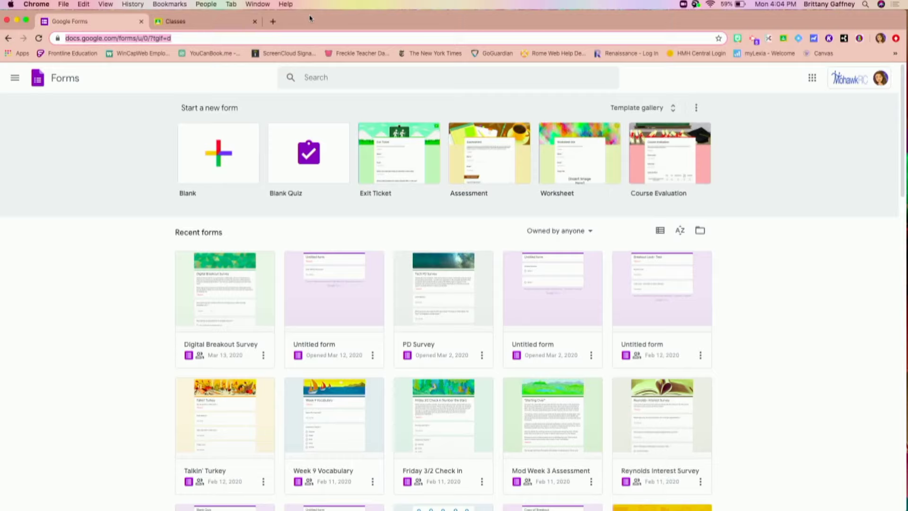
{"action": "left_click", "coordinate": [813, 80]}
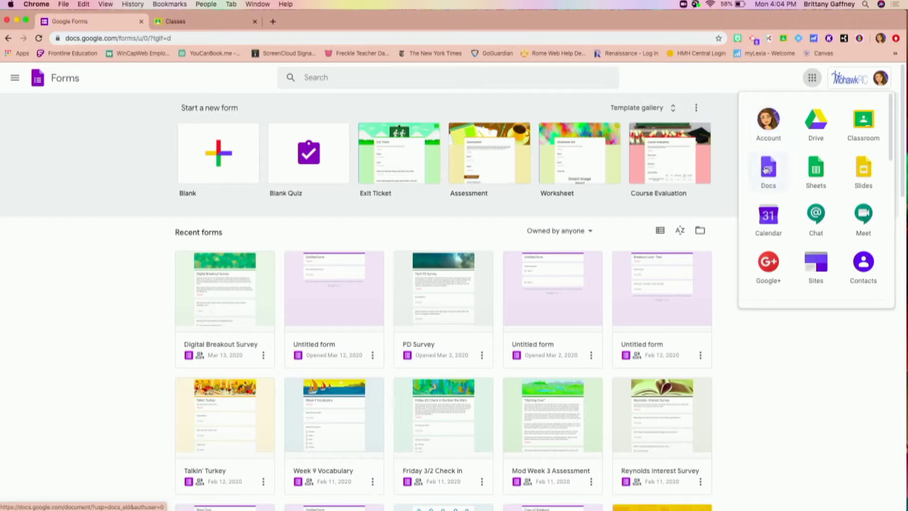
{"action": "scroll", "coordinate": [833, 247], "scroll_direction": "down", "scroll_amount": 2}
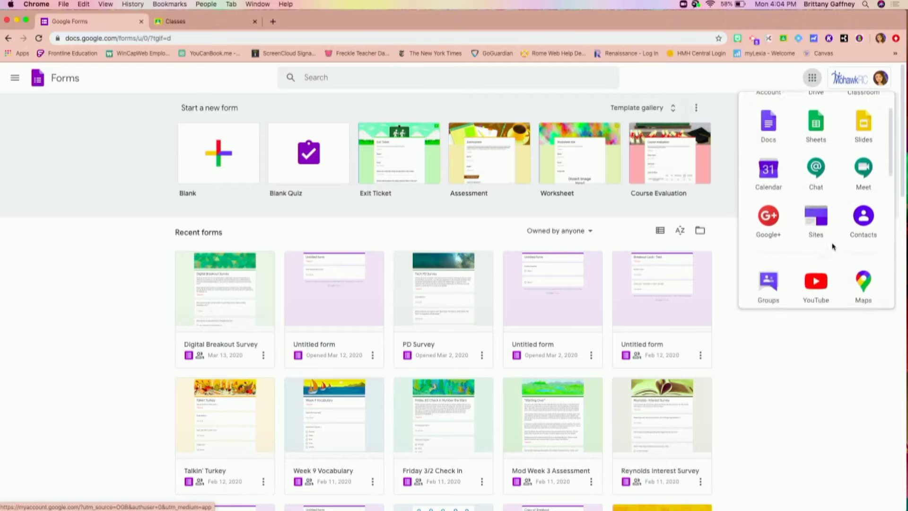
{"action": "scroll", "coordinate": [833, 246], "scroll_direction": "down", "scroll_amount": 3}
{"action": "scroll", "coordinate": [833, 247], "scroll_direction": "up", "scroll_amount": 5}
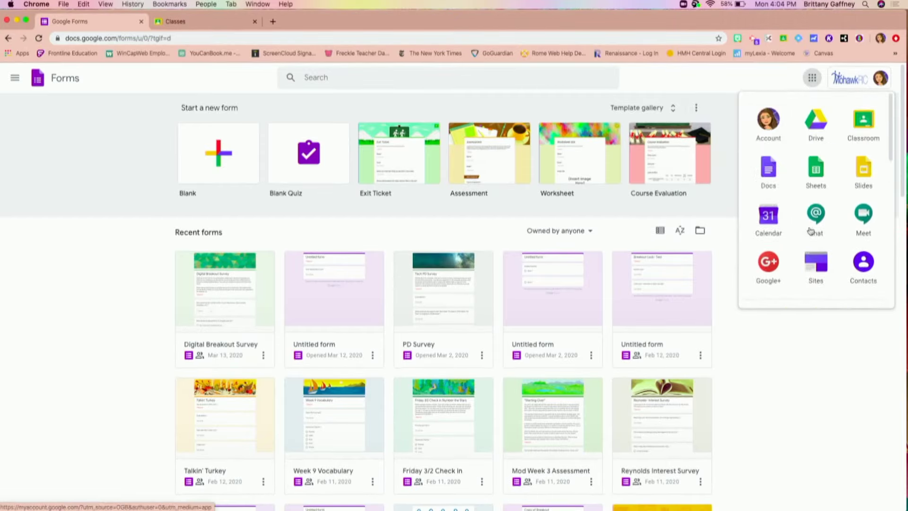
{"action": "left_click", "coordinate": [623, 241]}
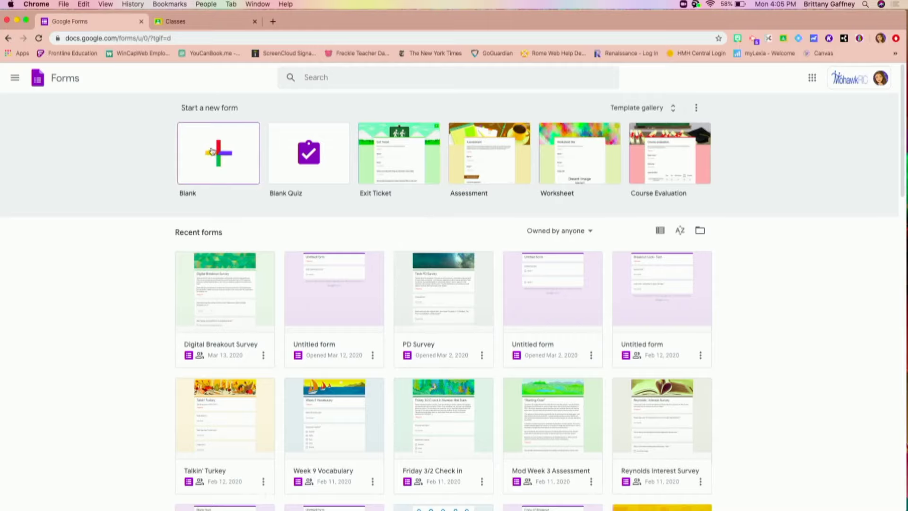
Create a new blank form and turn it into a quiz in its settings
{"action": "left_click", "coordinate": [228, 150]}
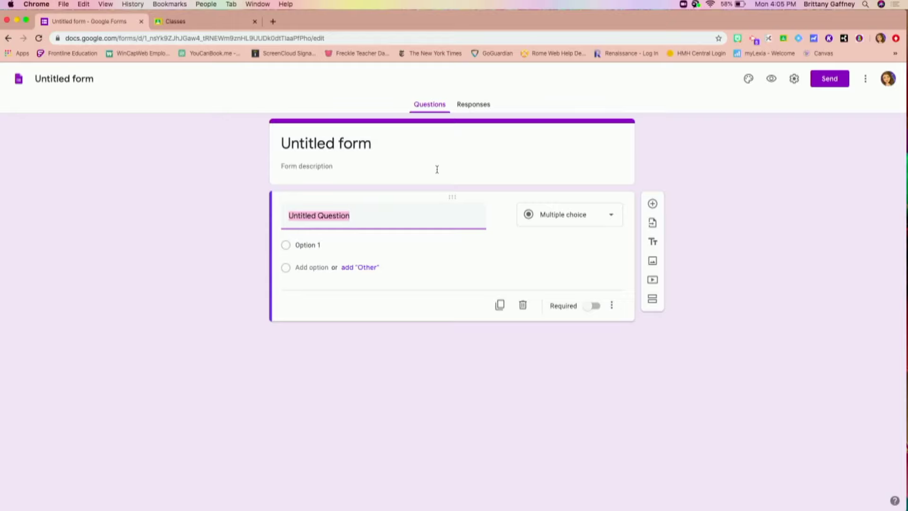
{"action": "left_click", "coordinate": [795, 81]}
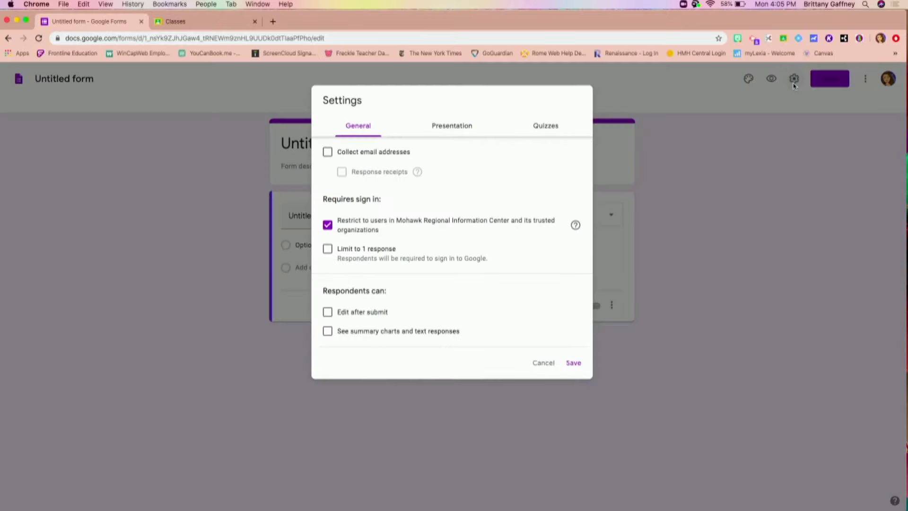
{"action": "left_click", "coordinate": [550, 131]}
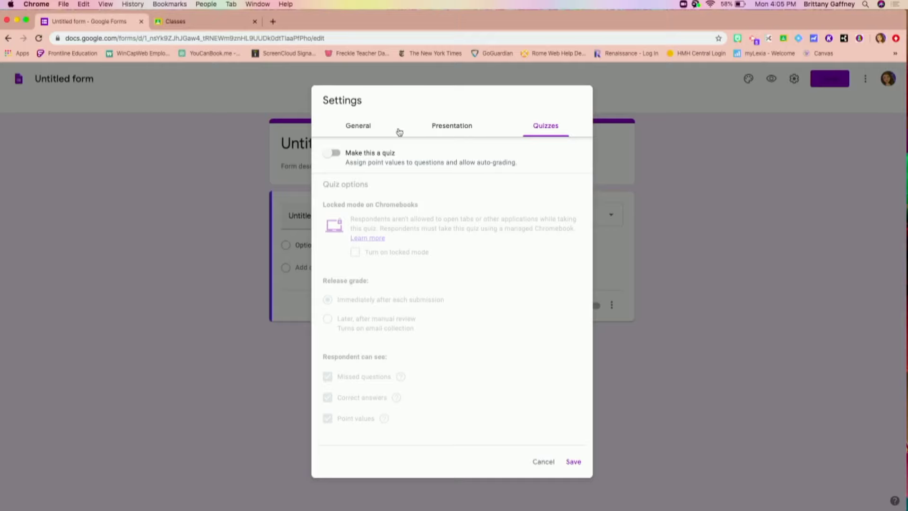
{"action": "left_click", "coordinate": [333, 154]}
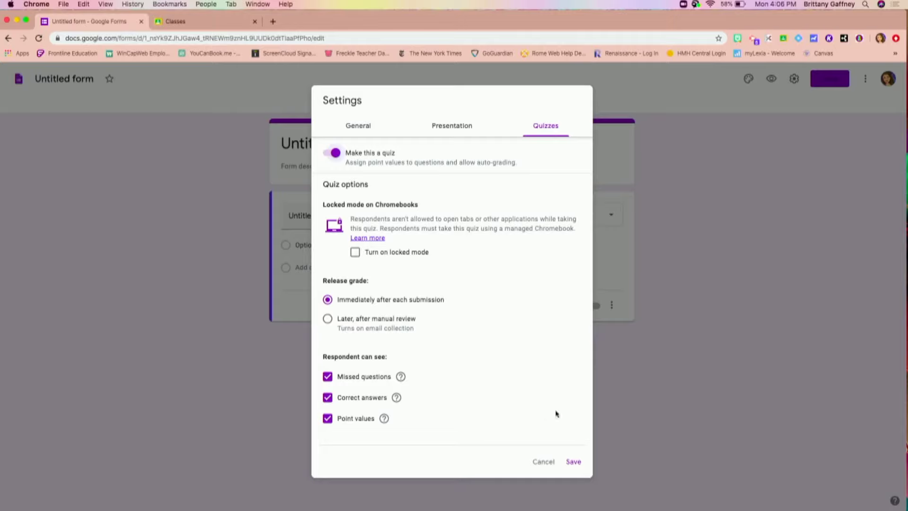
{"action": "left_click", "coordinate": [574, 461]}
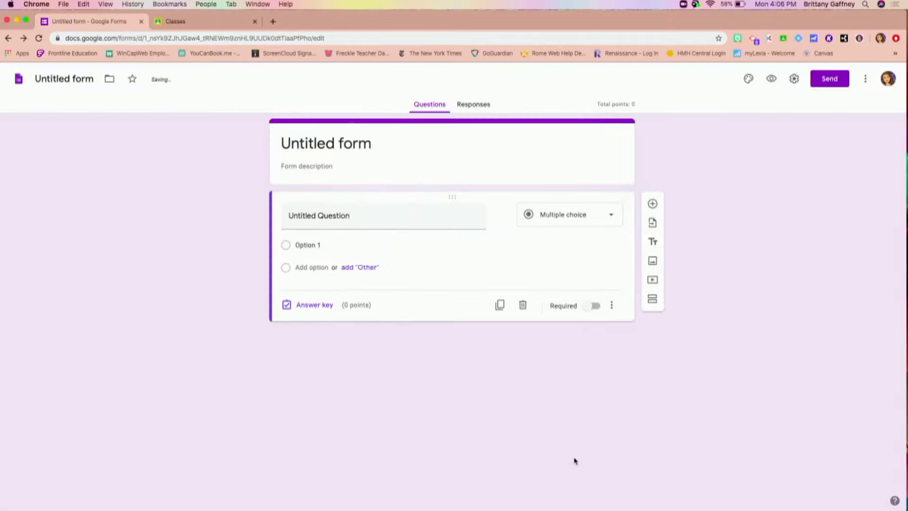
Title the form "Quiz" and give the form file the same name
{"action": "left_click", "coordinate": [364, 152]}
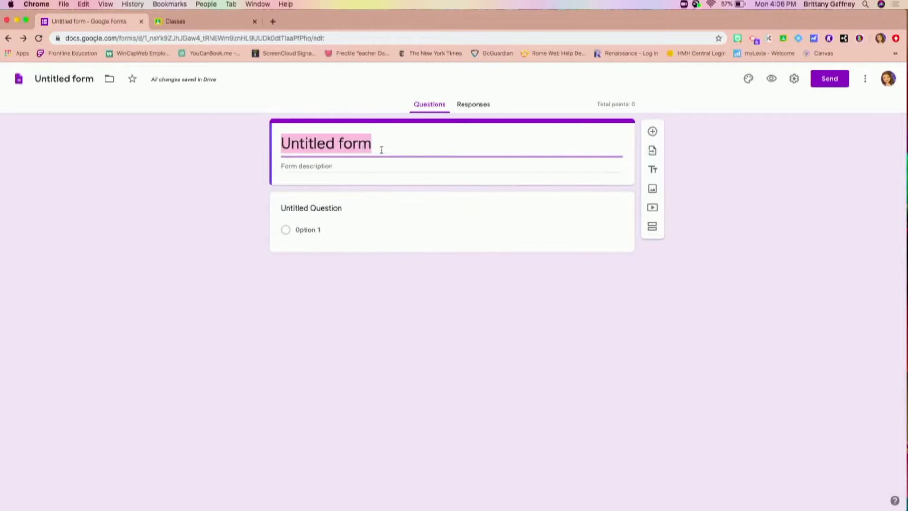
{"action": "type", "text": "QuiZ"}
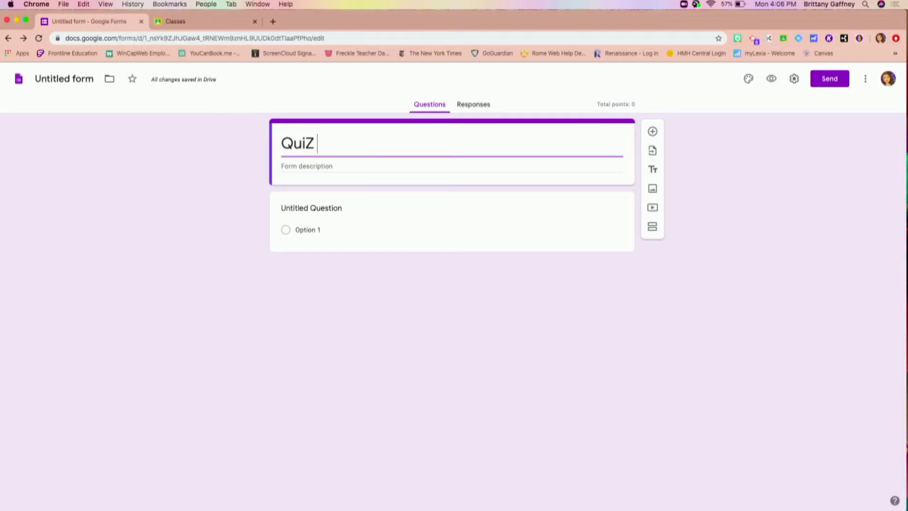
{"action": "key", "text": "BackSpace"}
{"action": "type", "text": "z"}
{"action": "left_click", "coordinate": [66, 78]}
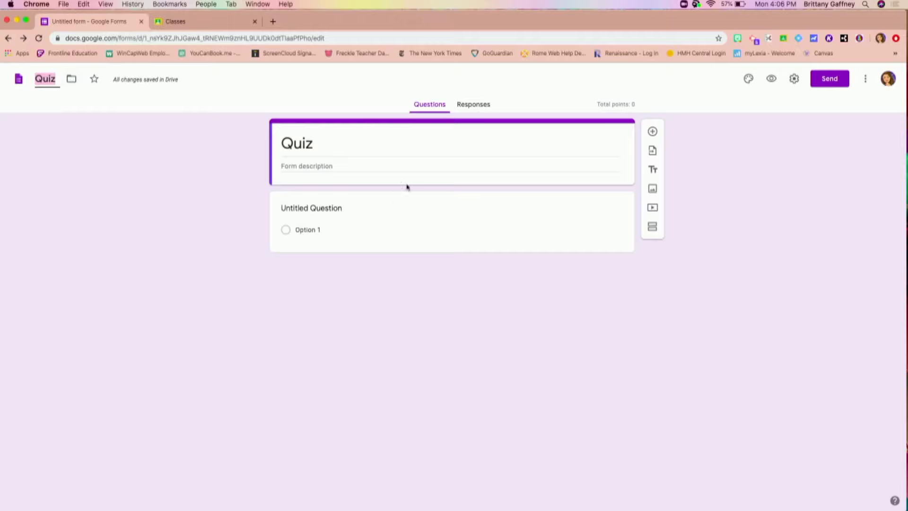
{"action": "left_click", "coordinate": [348, 168]}
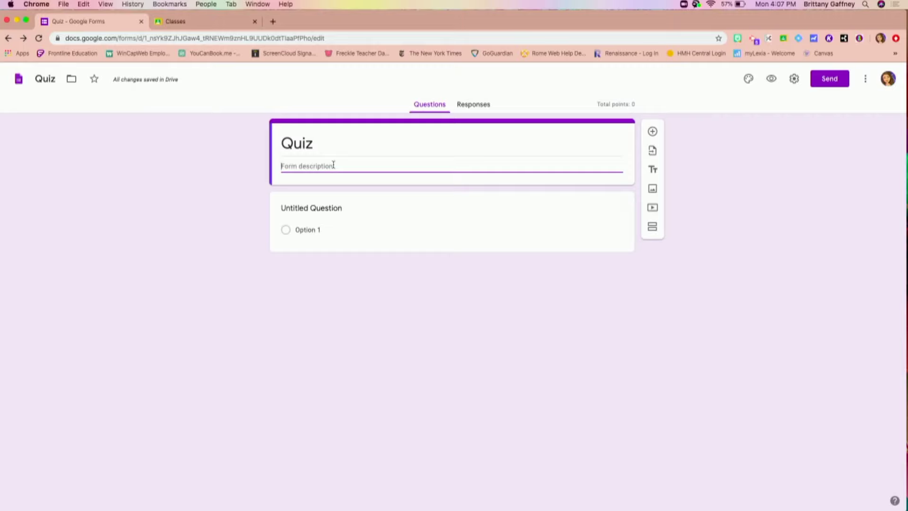
Enter "How many pets do you have?" as the text of the first question
{"action": "left_click", "coordinate": [339, 207]}
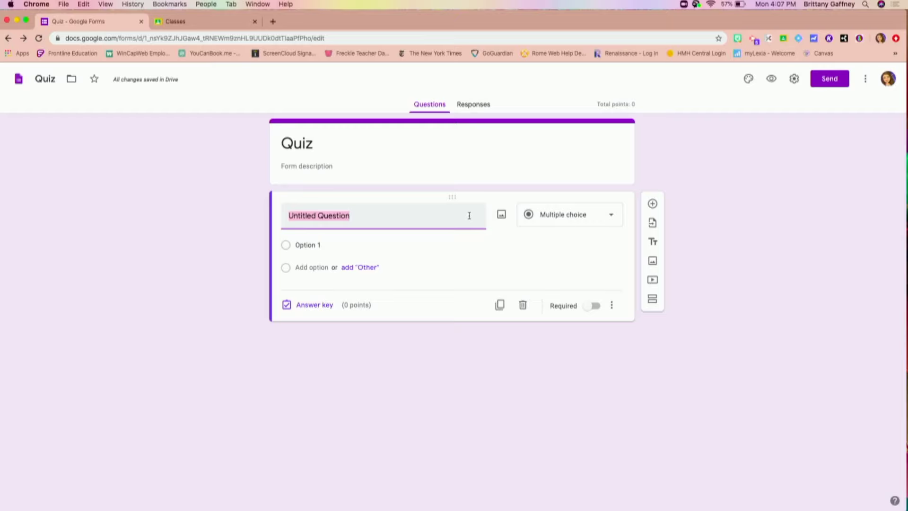
{"action": "type", "text": "How man"}
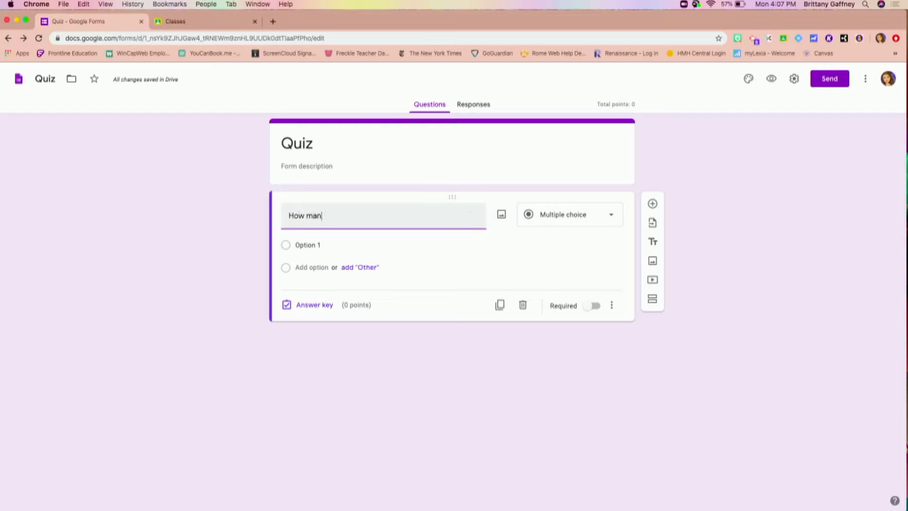
{"action": "type", "text": "y pets do you have?"}
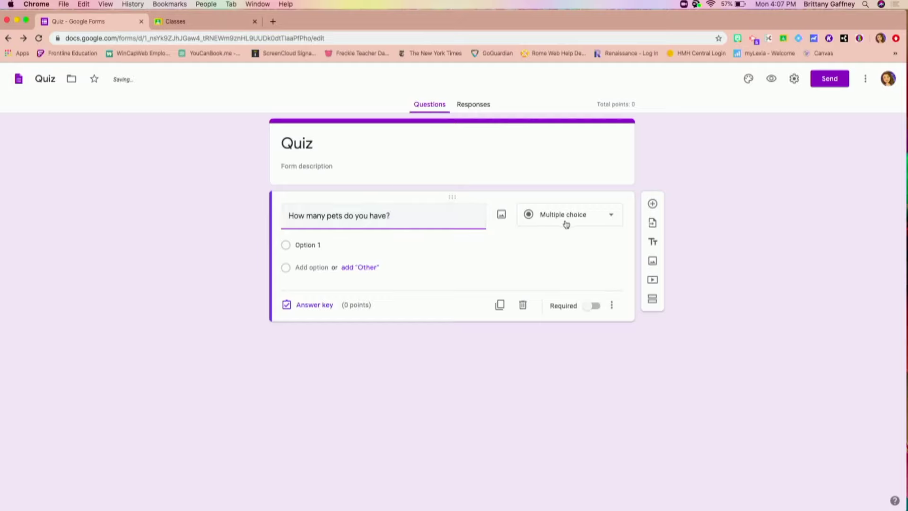
Add the answer options 1, 2 and 3 to the pets question and open its answer key
{"action": "left_click", "coordinate": [354, 249]}
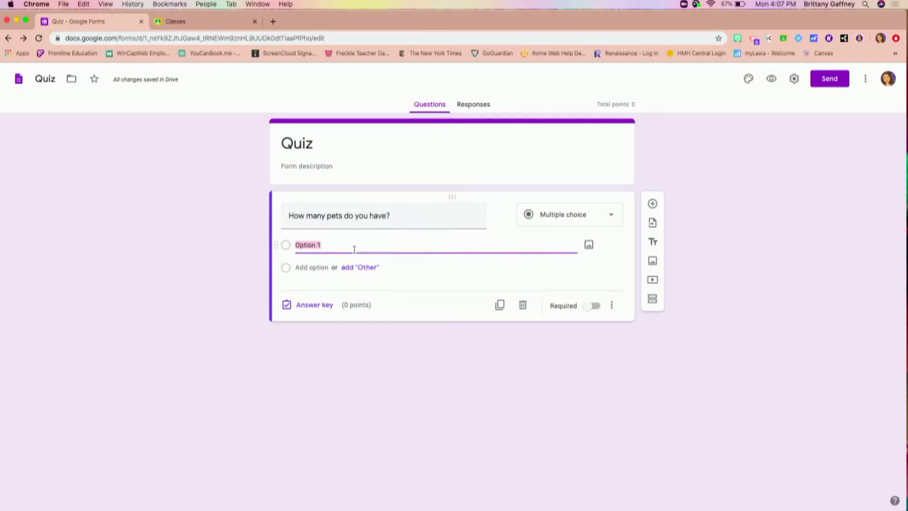
{"action": "type", "text": "1"}
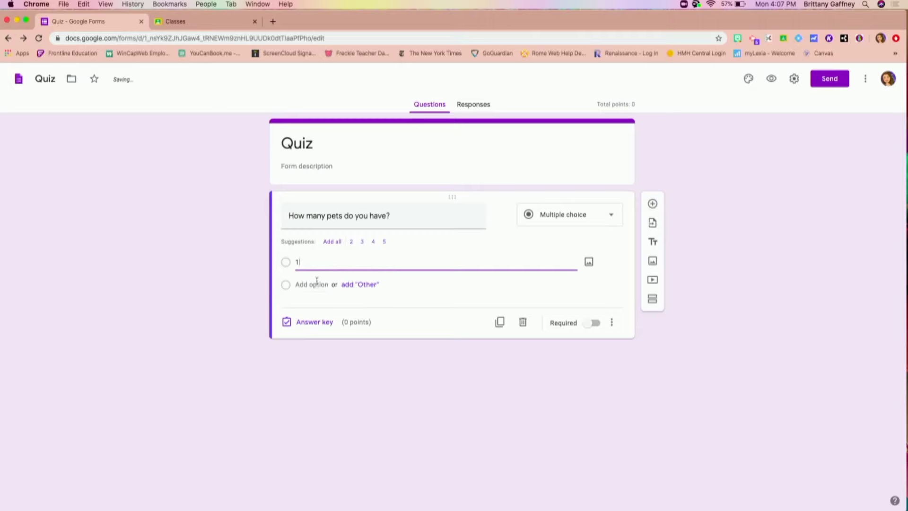
{"action": "left_click", "coordinate": [316, 285]}
{"action": "type", "text": "2"}
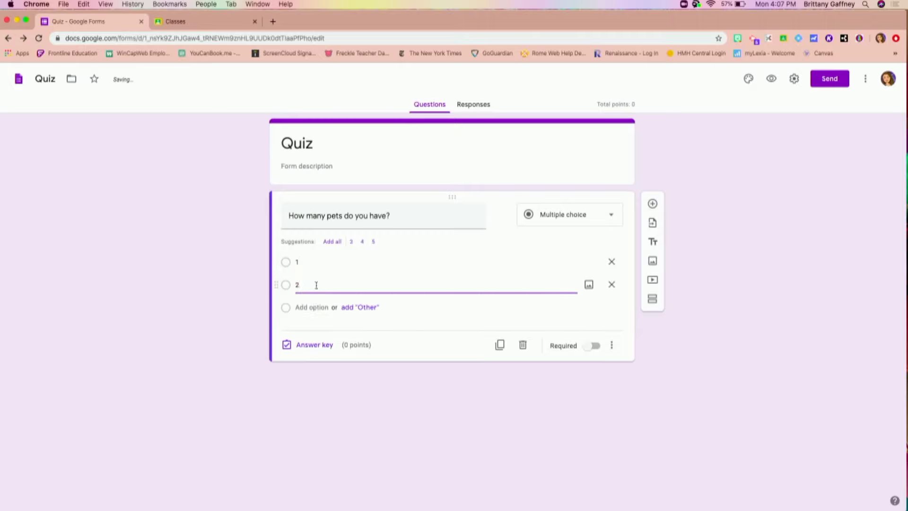
{"action": "left_click", "coordinate": [311, 307]}
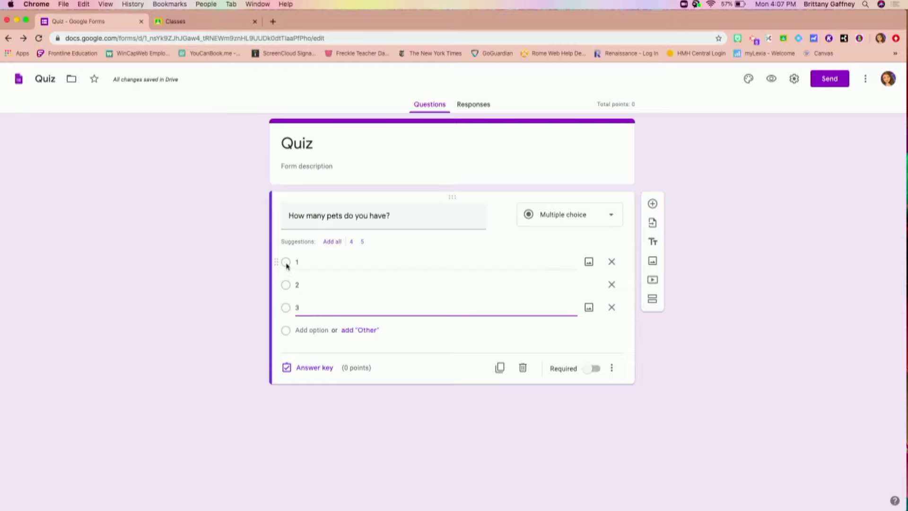
{"action": "left_click", "coordinate": [288, 287]}
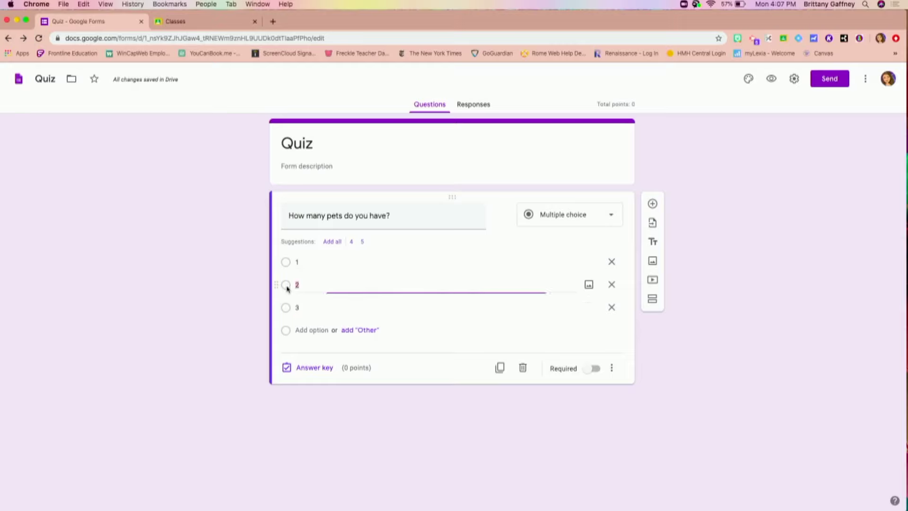
{"action": "left_click", "coordinate": [308, 371]}
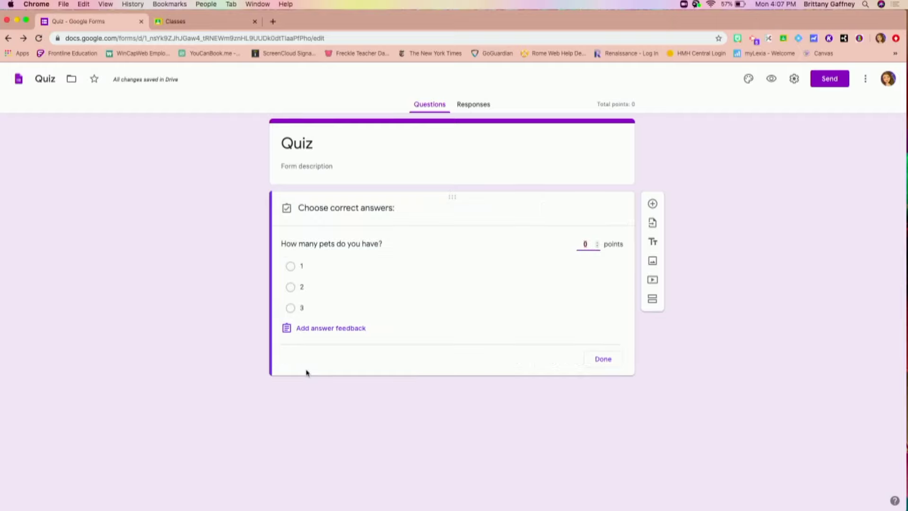
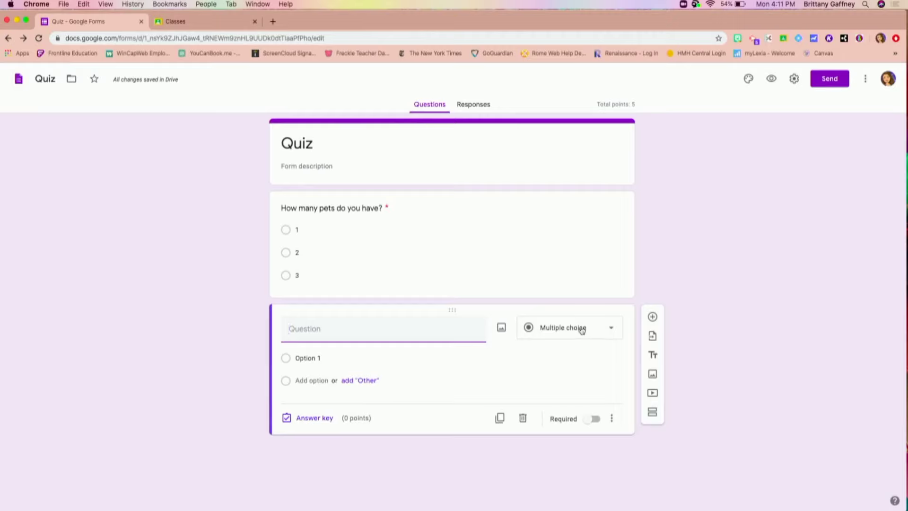
Make the second question a short-answer question with the text "Question"
{"action": "left_click", "coordinate": [583, 331]}
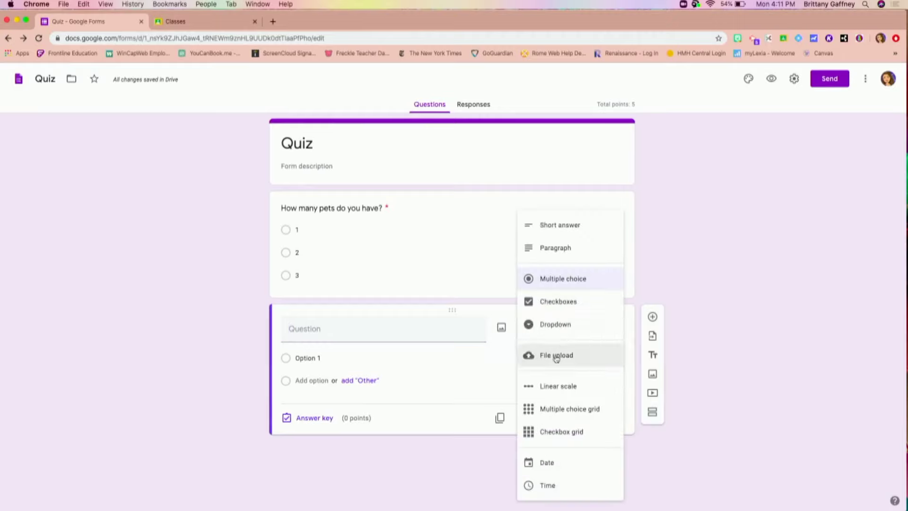
{"action": "left_click", "coordinate": [572, 232]}
{"action": "left_click", "coordinate": [406, 329]}
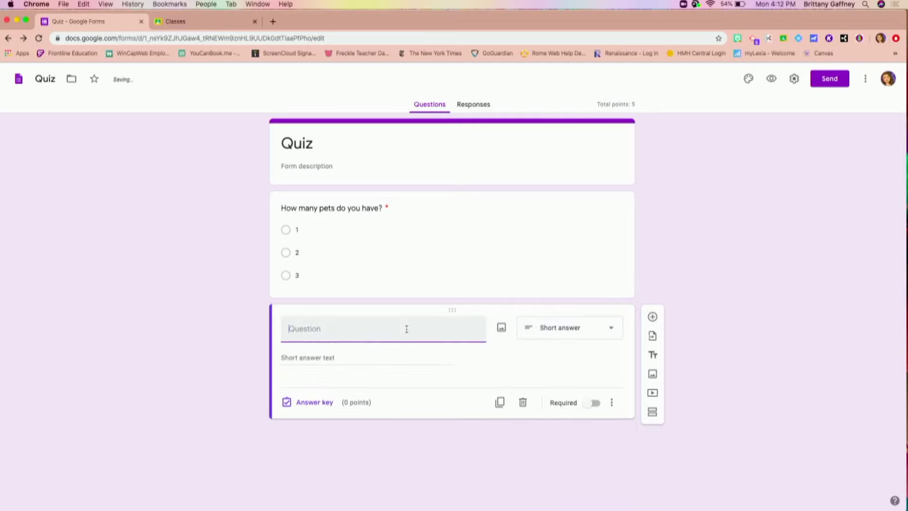
{"action": "type", "text": "Question"}
{"action": "left_click", "coordinate": [360, 346]}
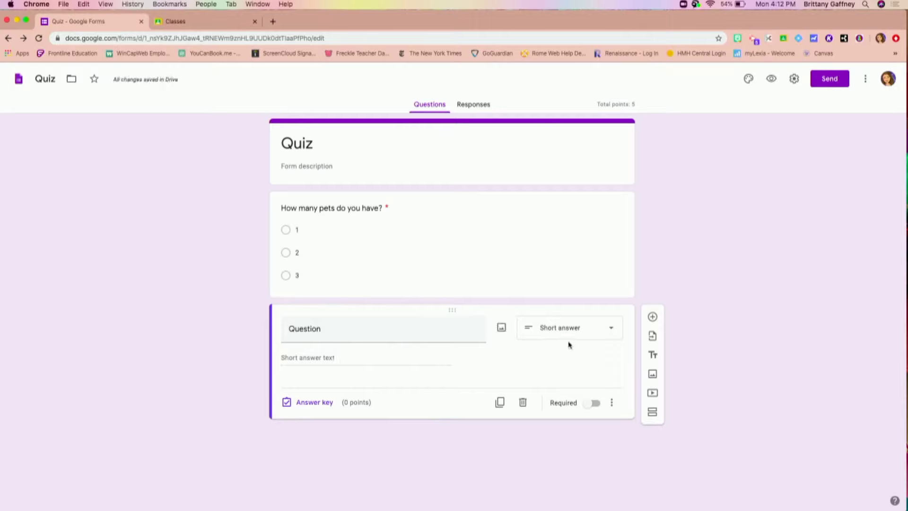
{"action": "left_click", "coordinate": [581, 337]}
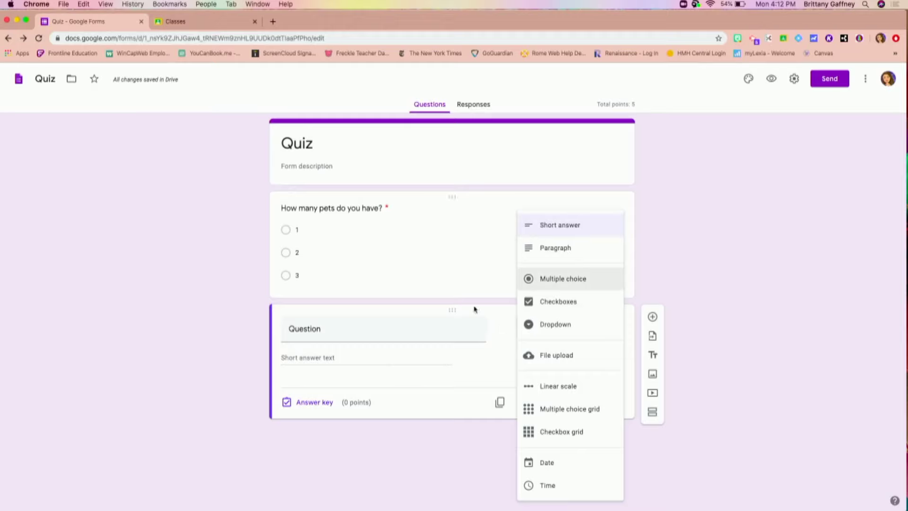
{"action": "left_click", "coordinate": [420, 326]}
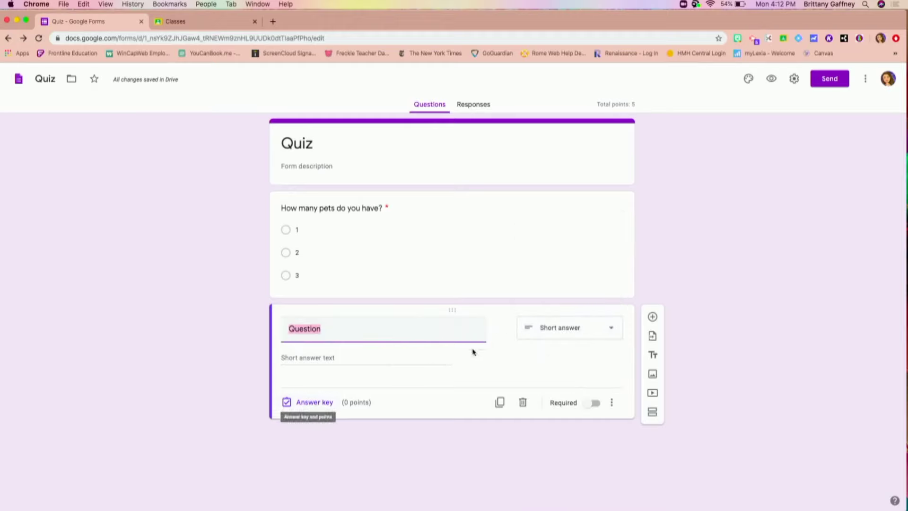
{"action": "left_click", "coordinate": [555, 329]}
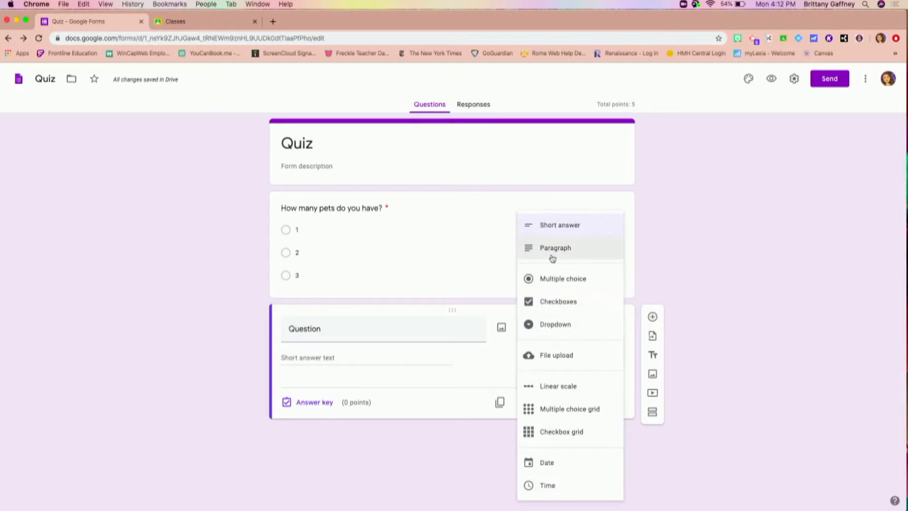
Add "Correct Answer" as an accepted answer in the short-answer question's answer key
{"action": "left_click", "coordinate": [309, 405]}
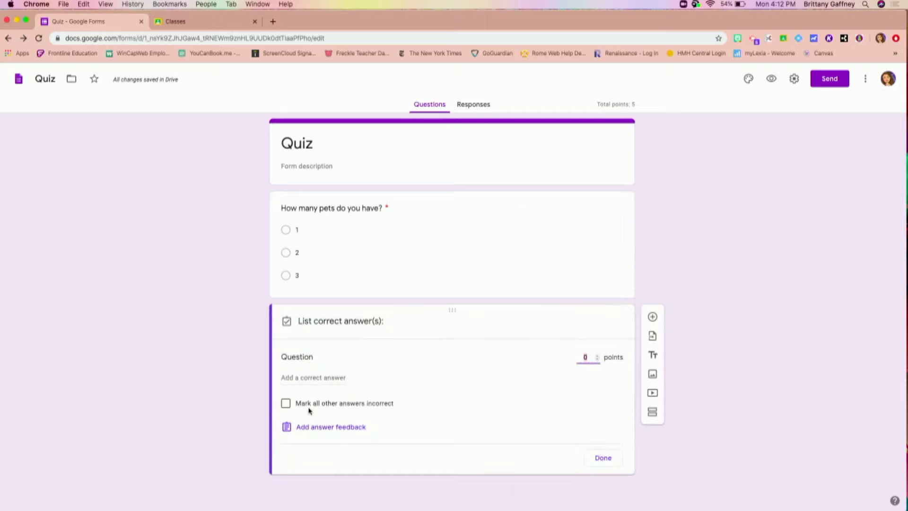
{"action": "left_click", "coordinate": [314, 377]}
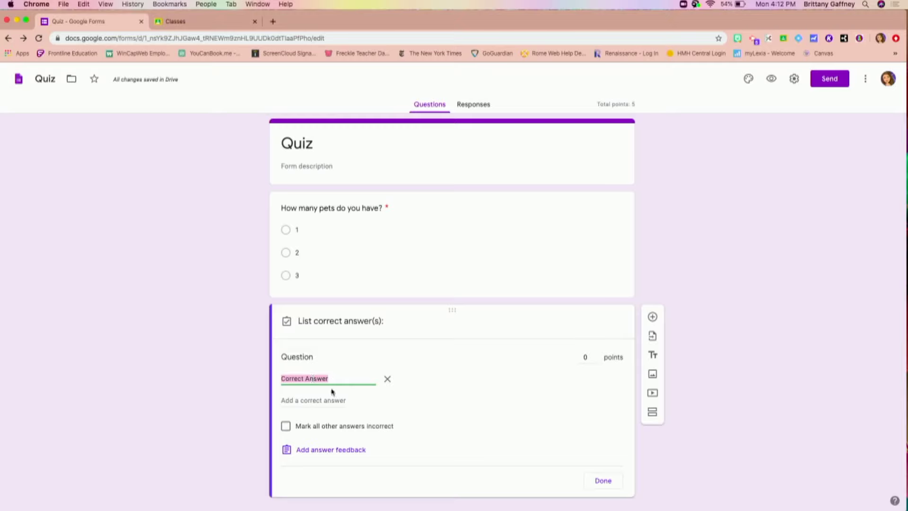
{"action": "left_click", "coordinate": [323, 458]}
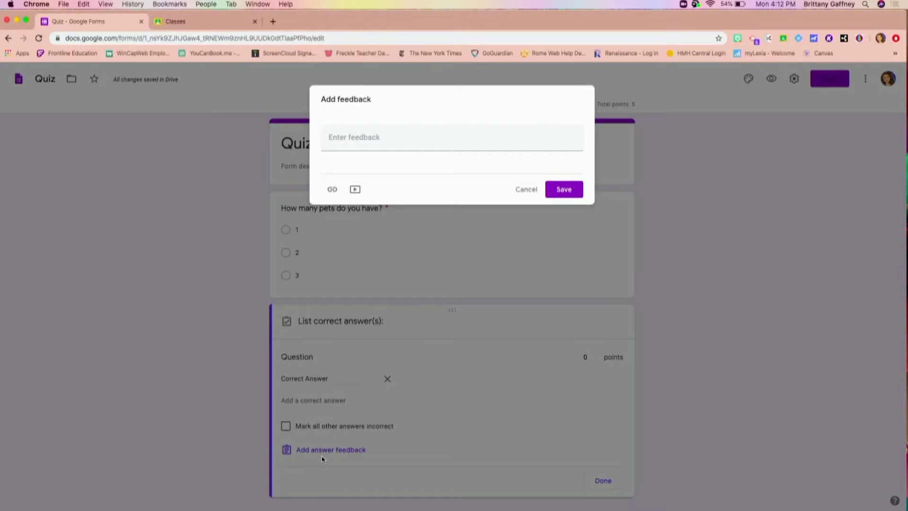
{"action": "left_click", "coordinate": [496, 140]}
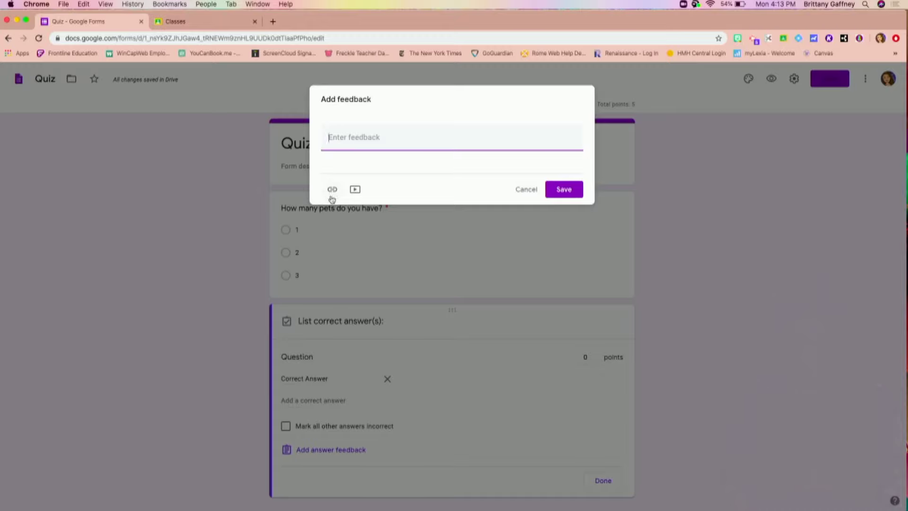
{"action": "left_click", "coordinate": [527, 190]}
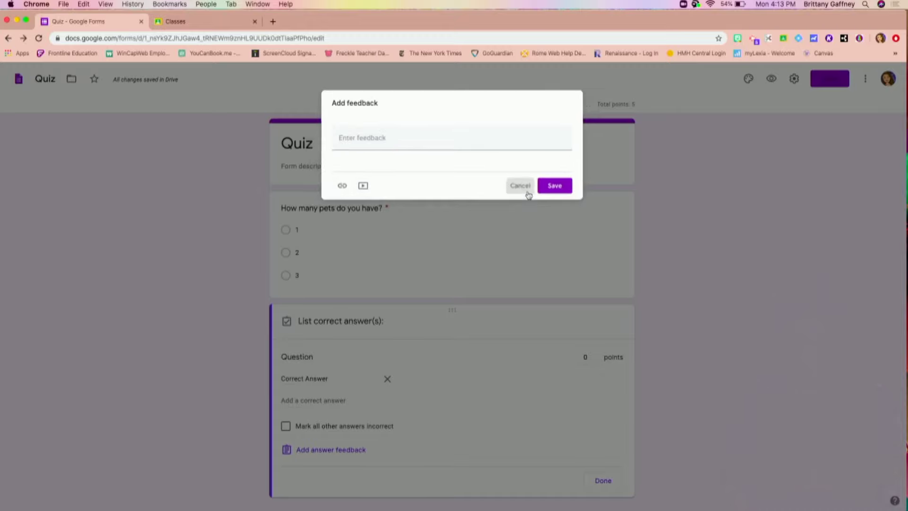
{"action": "scroll", "coordinate": [478, 362], "scroll_direction": "down", "scroll_amount": 1}
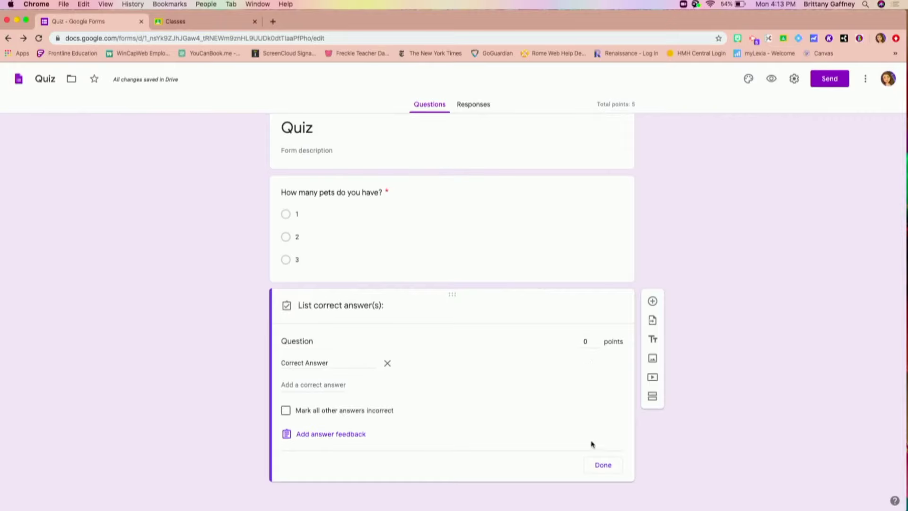
Close the short-answer question's answer key and change the question type to Checkboxes
{"action": "left_click", "coordinate": [604, 466]}
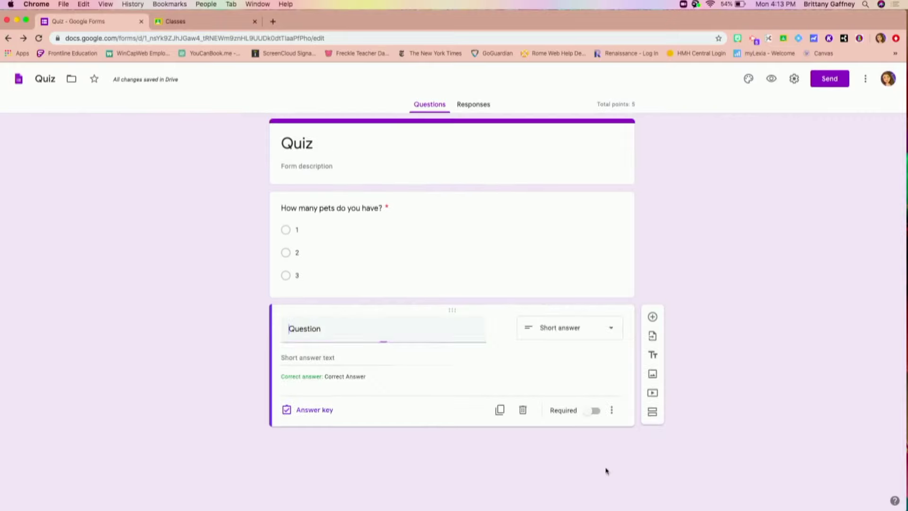
{"action": "left_click", "coordinate": [604, 336]}
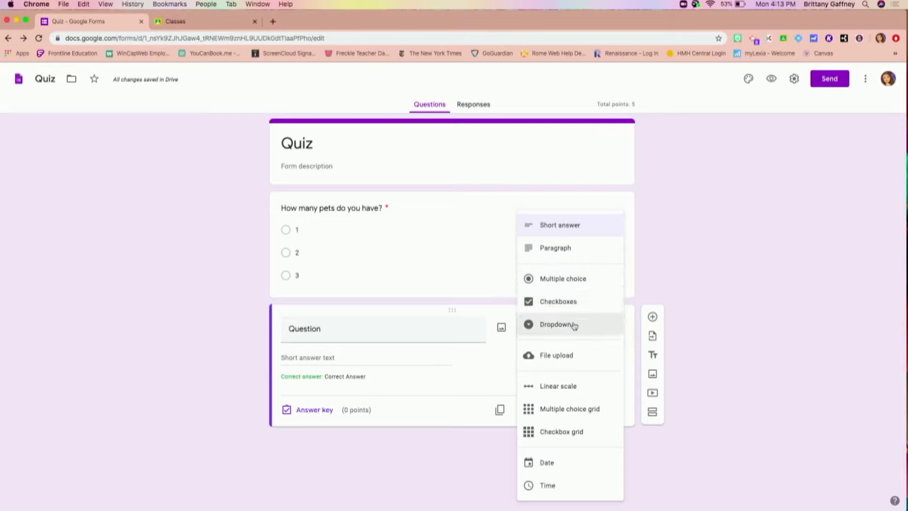
{"action": "left_click", "coordinate": [575, 306]}
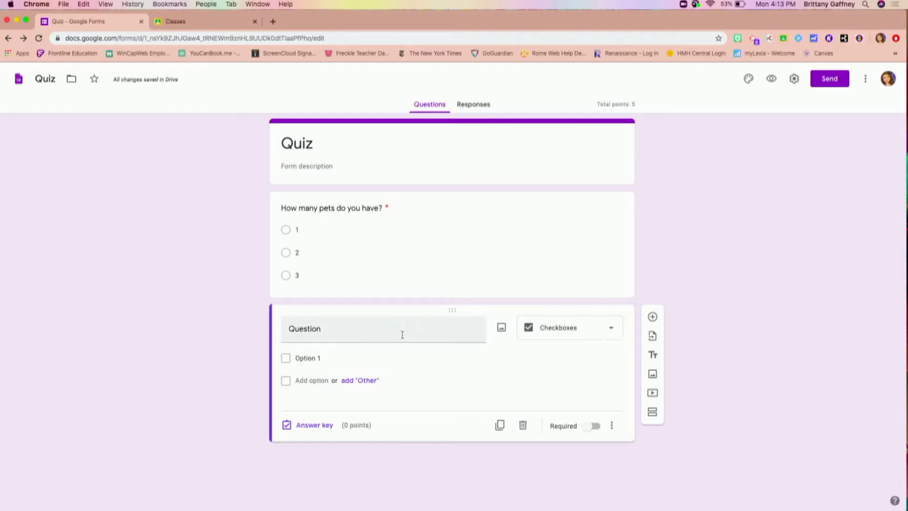
Give the checkbox question a second answer option reading asda and add Option 3 below it
{"action": "left_click", "coordinate": [336, 358]}
{"action": "type", "text": "sdasd"}
{"action": "left_click", "coordinate": [316, 380]}
{"action": "type", "text": "asda"}
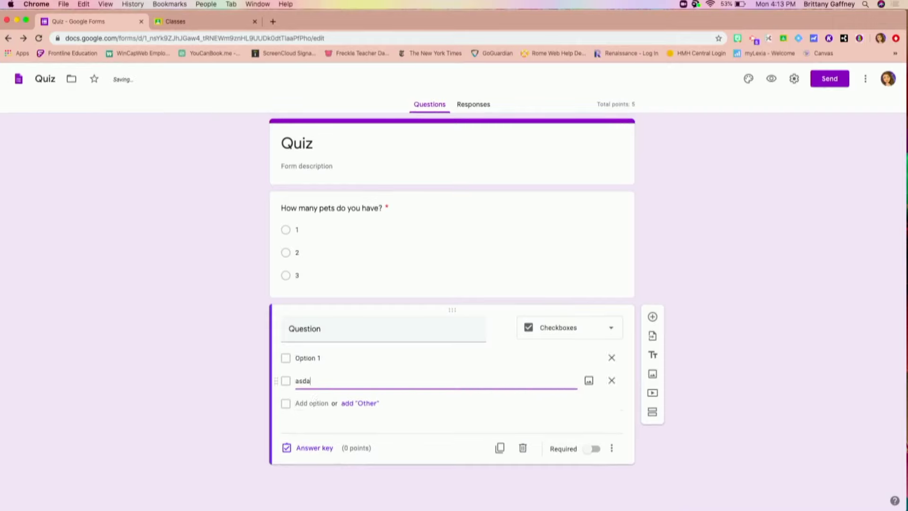
{"action": "left_click", "coordinate": [311, 404]}
{"action": "type", "text": "asda"}
Mark Option 1 and asda as the correct answers in the checkbox question's answer key
{"action": "left_click", "coordinate": [312, 446]}
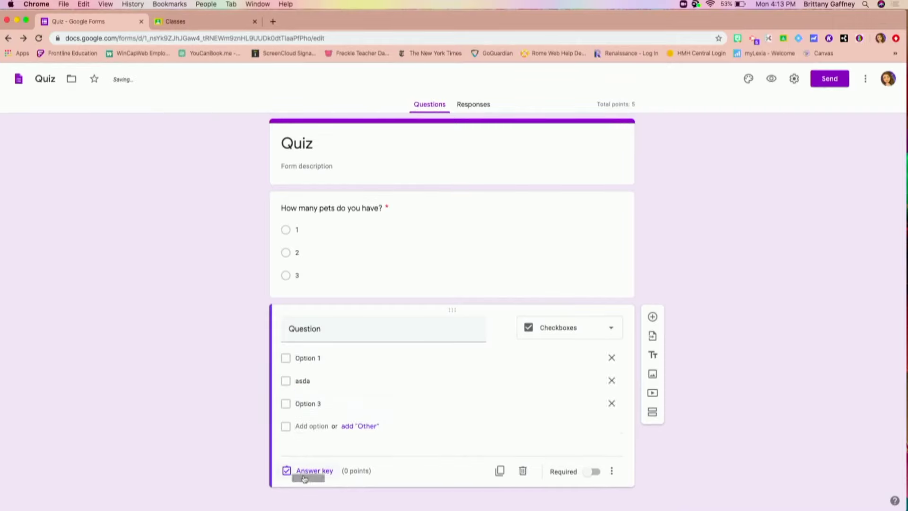
{"action": "left_click", "coordinate": [306, 471]}
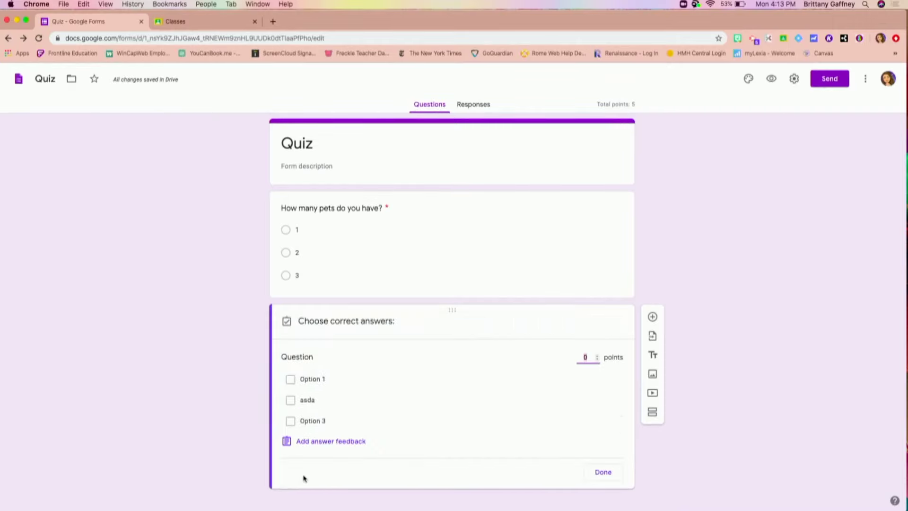
{"action": "left_click", "coordinate": [293, 379]}
{"action": "left_click", "coordinate": [292, 401]}
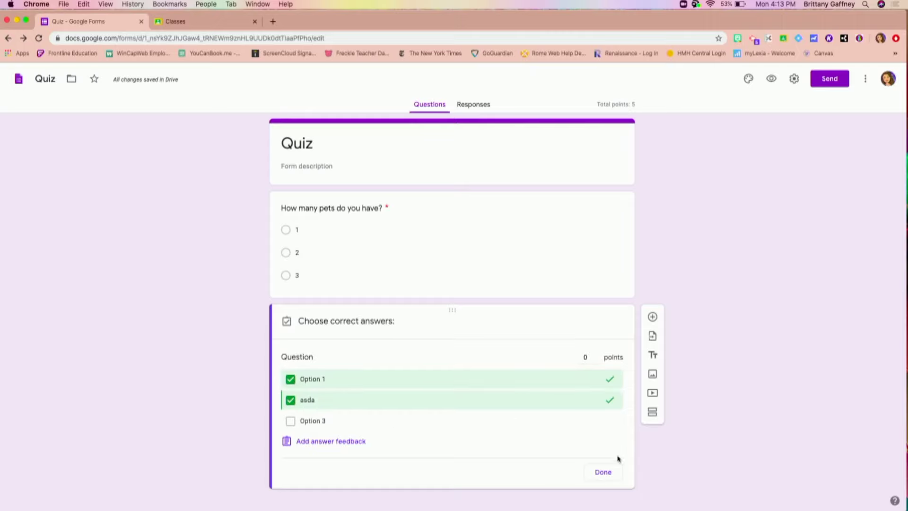
{"action": "left_click", "coordinate": [610, 474]}
Change the second question's type to Dropdown and rename its first option as dasda
{"action": "left_click", "coordinate": [581, 328]}
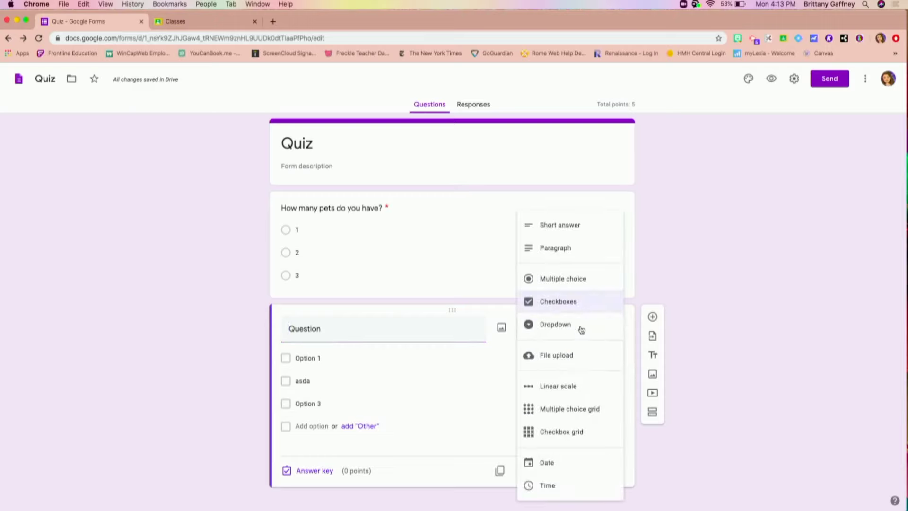
{"action": "left_click", "coordinate": [570, 328]}
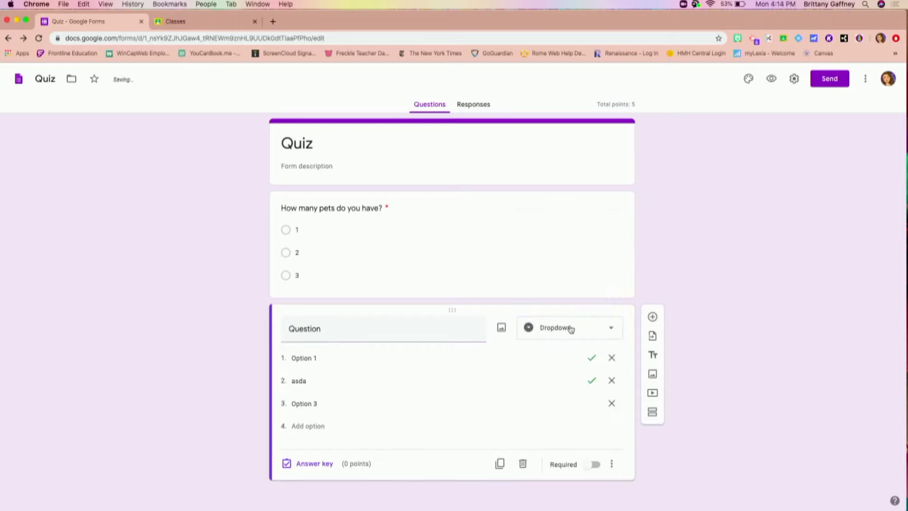
{"action": "left_click", "coordinate": [335, 359]}
{"action": "type", "text": "dasda"}
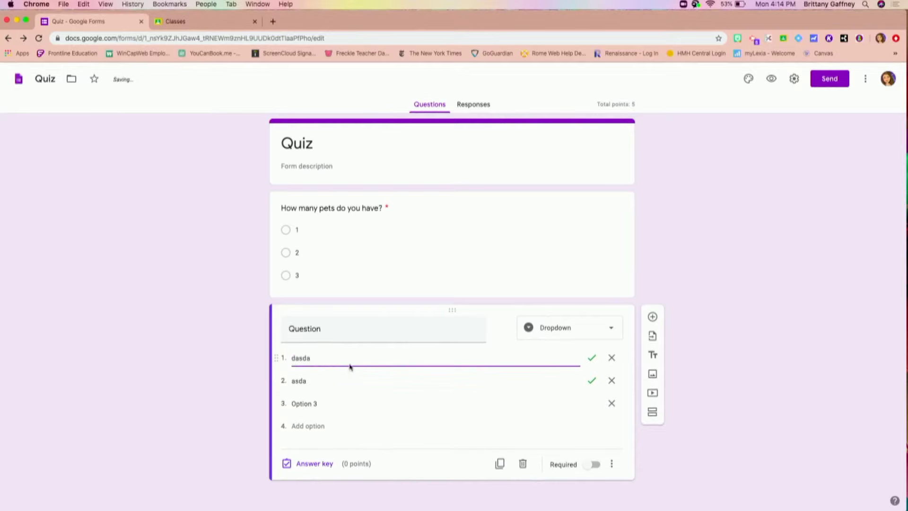
{"action": "left_click", "coordinate": [391, 329]}
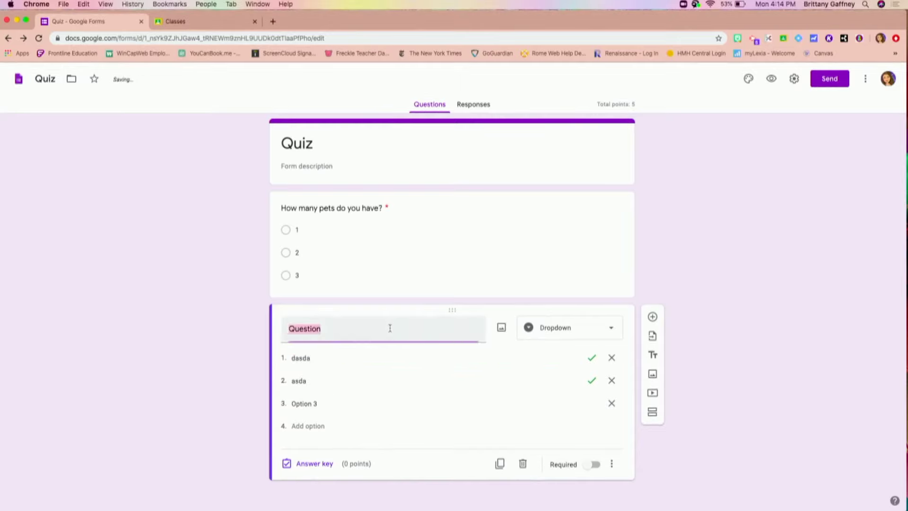
Duplicate the quiz's browser tab, return to the Forms home page in the copy and open Digital Breakout Survey
{"action": "left_click", "coordinate": [590, 332]}
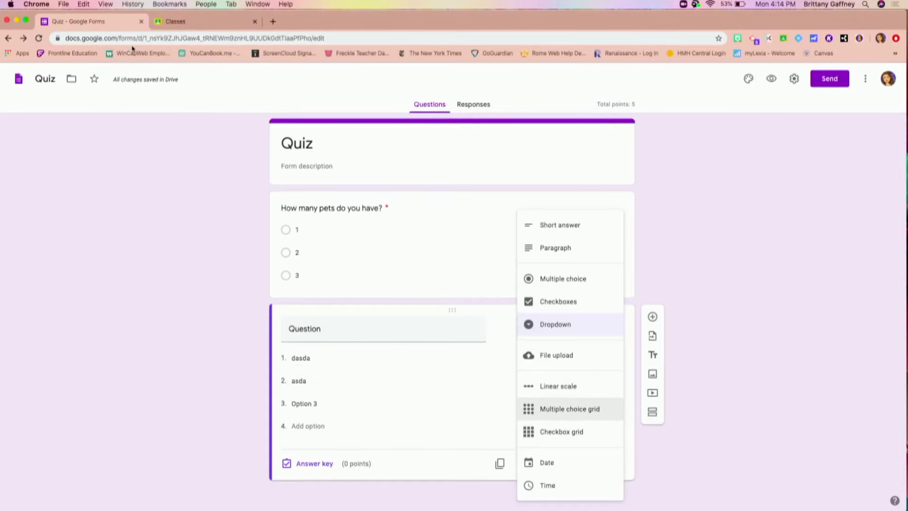
{"action": "right_click", "coordinate": [100, 23]}
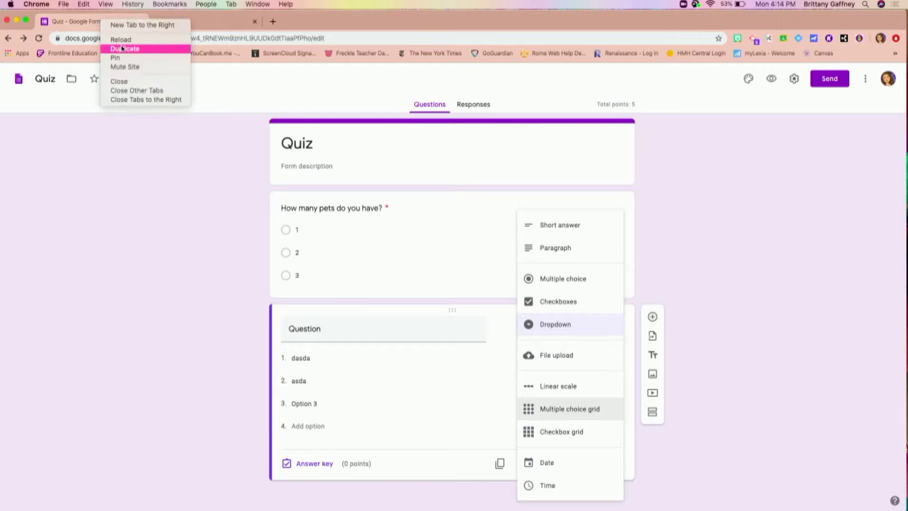
{"action": "left_click", "coordinate": [109, 47]}
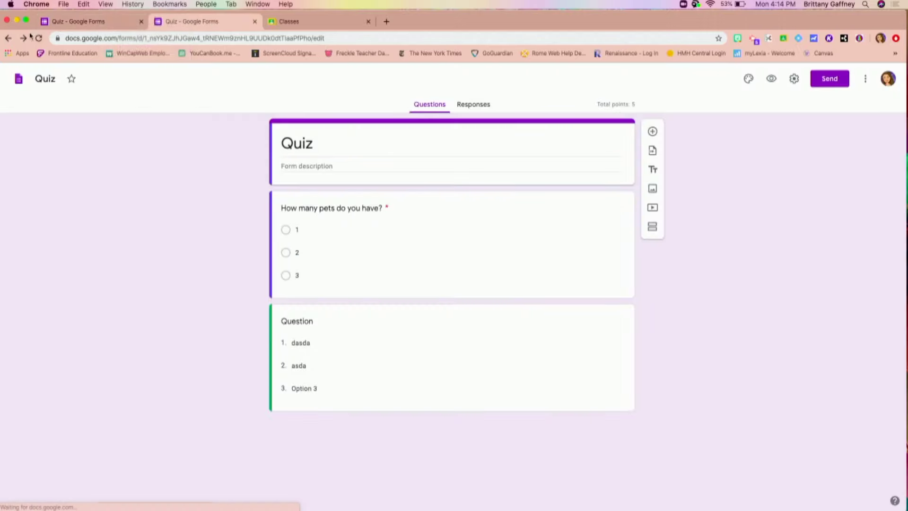
{"action": "left_click", "coordinate": [10, 39]}
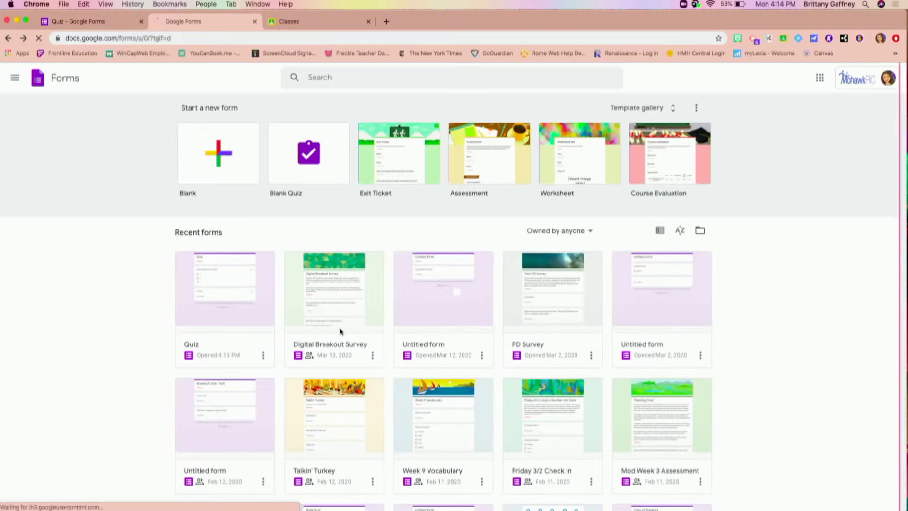
{"action": "left_click", "coordinate": [340, 331]}
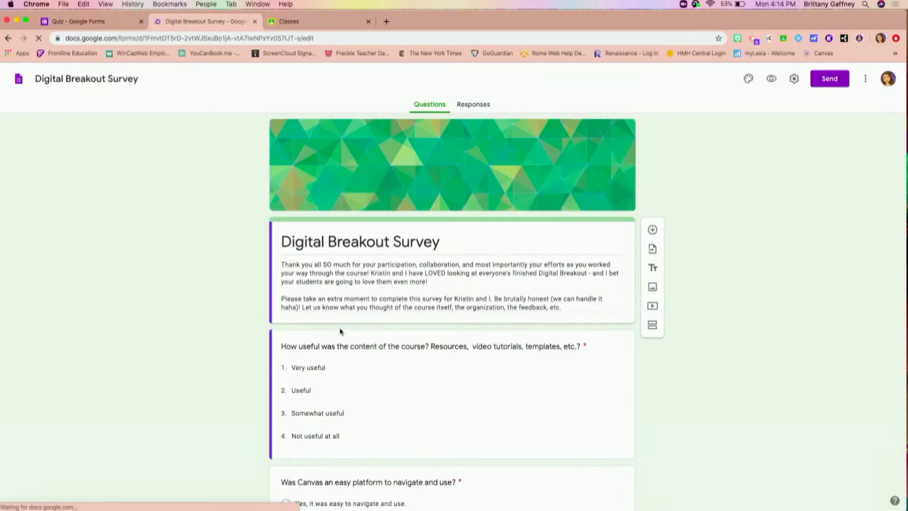
Examine the rows and columns of the Course content multiple choice grid in Digital Breakout Survey
{"action": "scroll", "coordinate": [379, 377], "scroll_direction": "down", "scroll_amount": 3}
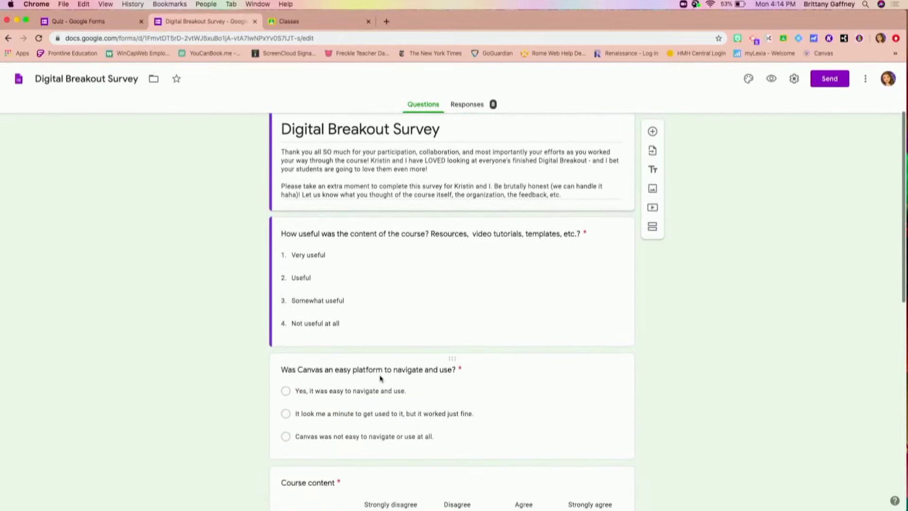
{"action": "scroll", "coordinate": [380, 377], "scroll_direction": "down", "scroll_amount": 5}
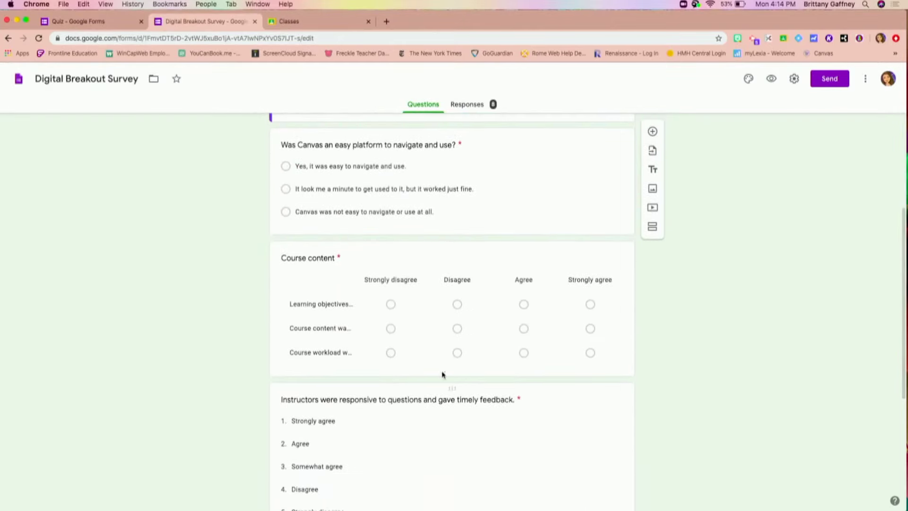
{"action": "left_click", "coordinate": [107, 23]}
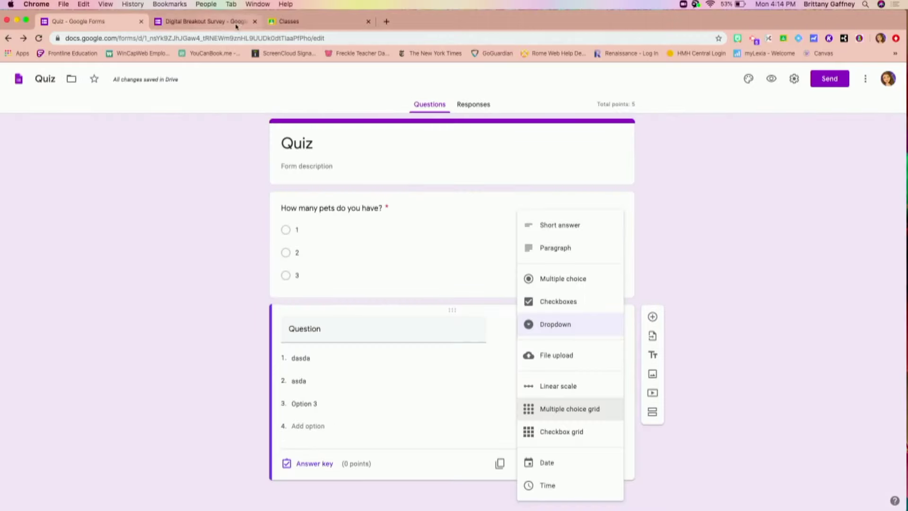
{"action": "left_click", "coordinate": [217, 22]}
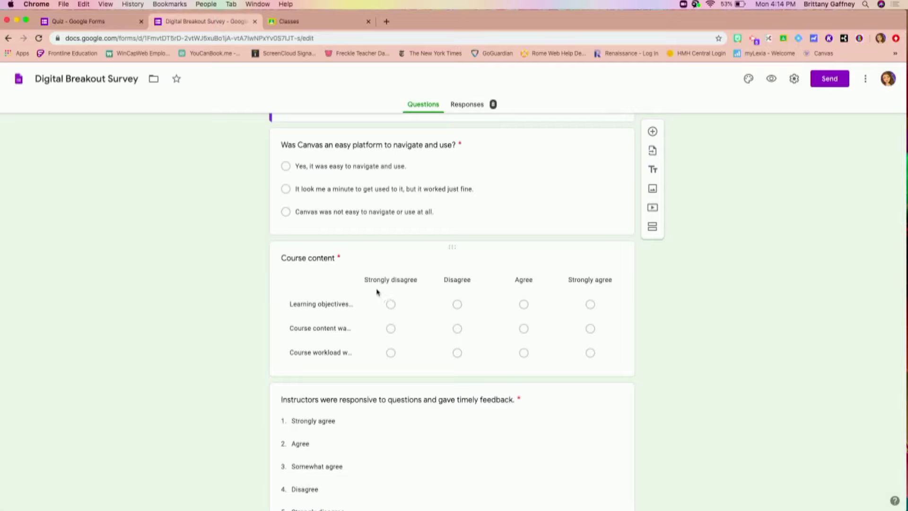
{"action": "left_click", "coordinate": [334, 308]}
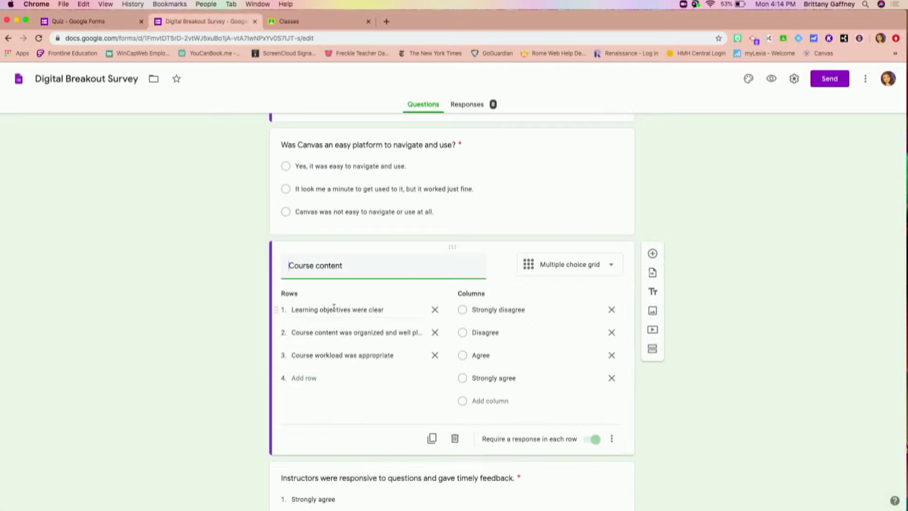
{"action": "left_click", "coordinate": [335, 308]}
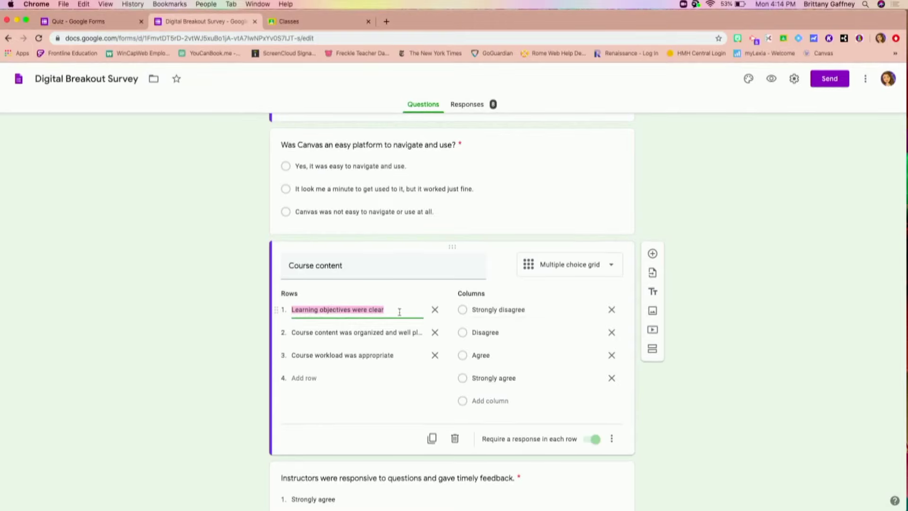
{"action": "left_click", "coordinate": [211, 298]}
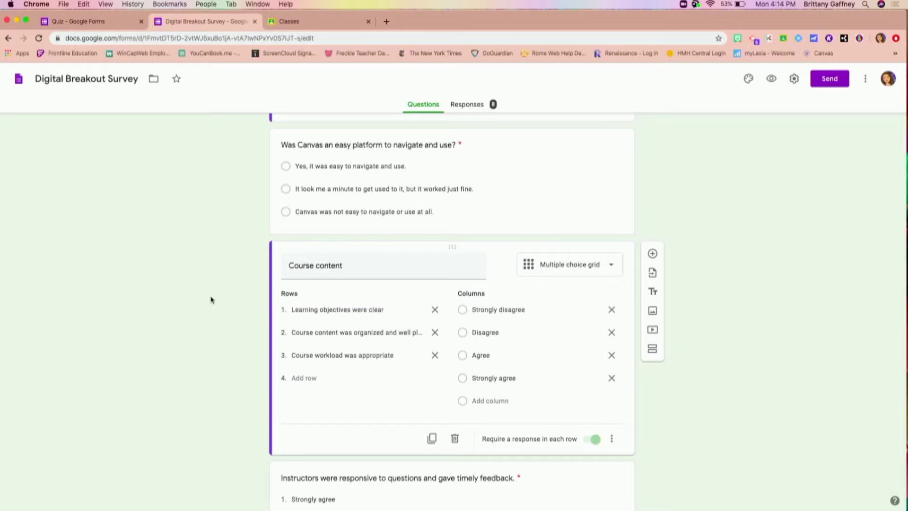
{"action": "left_click", "coordinate": [494, 230]}
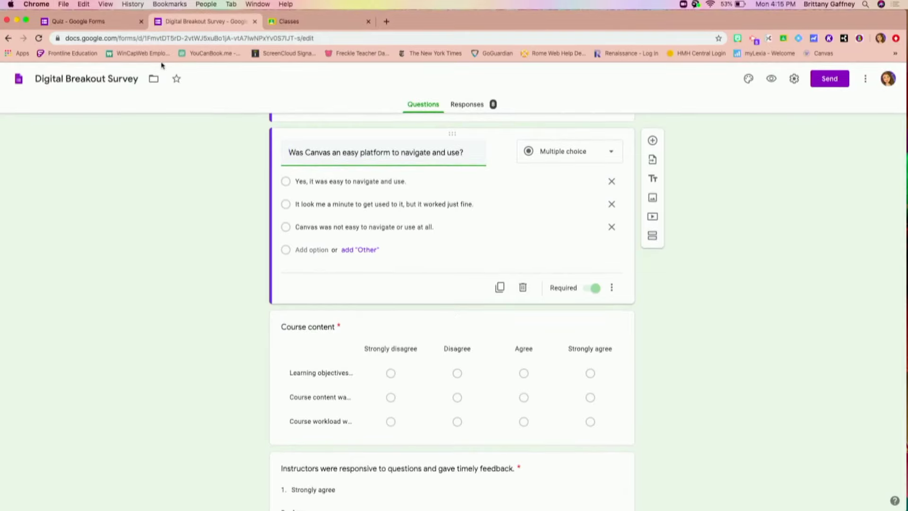
Return to the quiz and browse the existing forms from which questions can be imported
{"action": "left_click", "coordinate": [107, 28]}
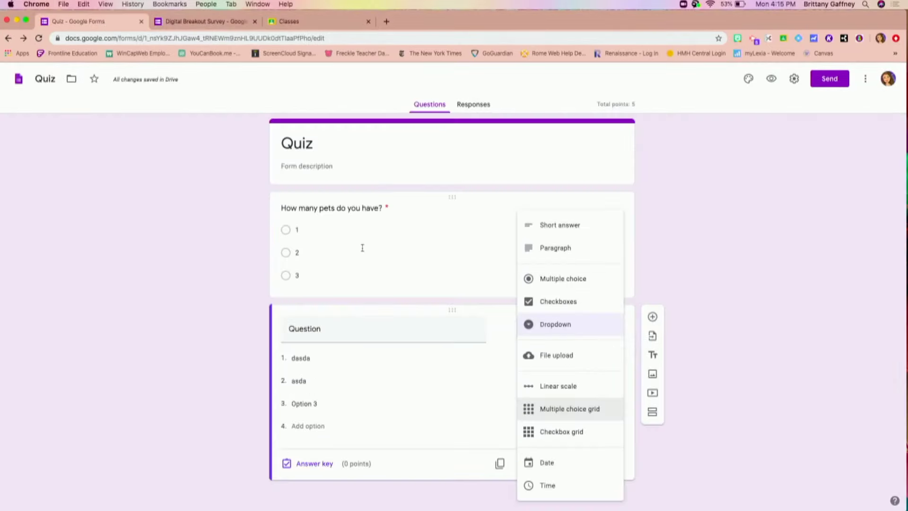
{"action": "left_click", "coordinate": [491, 381]}
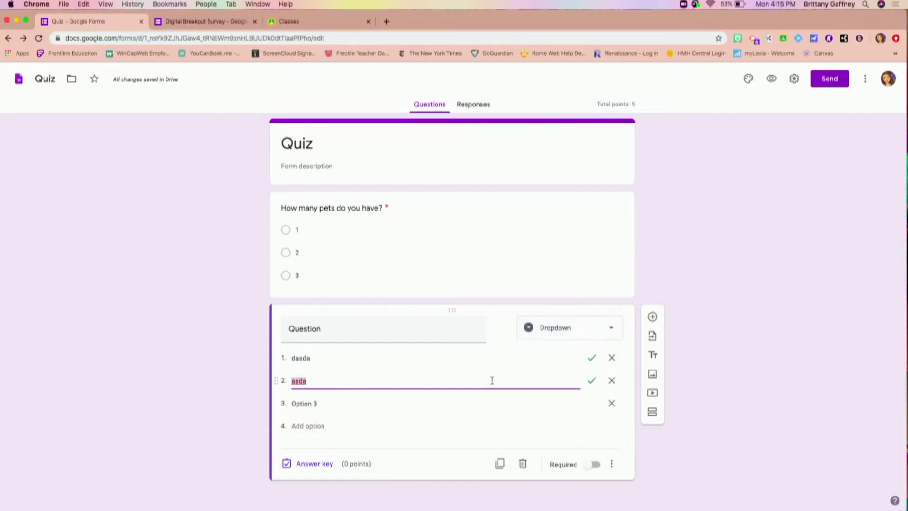
{"action": "left_click", "coordinate": [654, 341]}
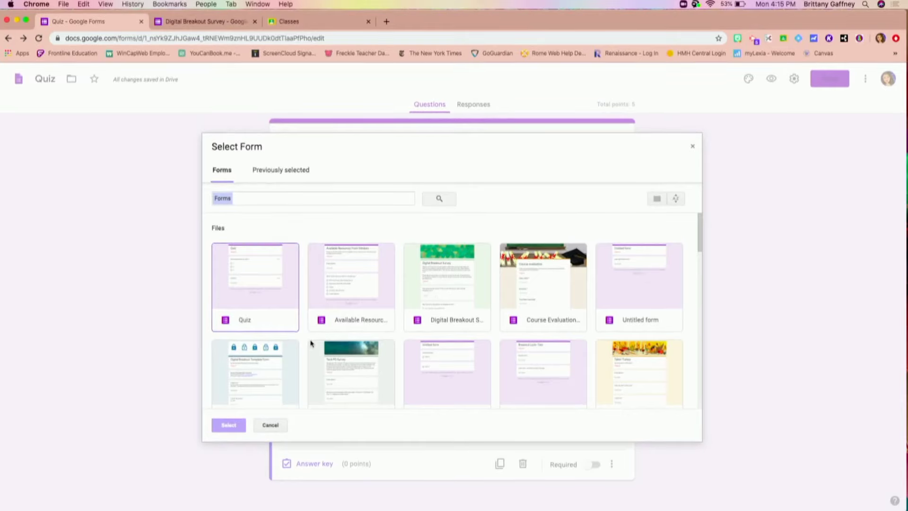
{"action": "scroll", "coordinate": [310, 344], "scroll_direction": "down", "scroll_amount": 1}
{"action": "scroll", "coordinate": [310, 344], "scroll_direction": "up", "scroll_amount": 1}
{"action": "scroll", "coordinate": [310, 343], "scroll_direction": "down", "scroll_amount": 1}
{"action": "scroll", "coordinate": [310, 344], "scroll_direction": "down", "scroll_amount": 1}
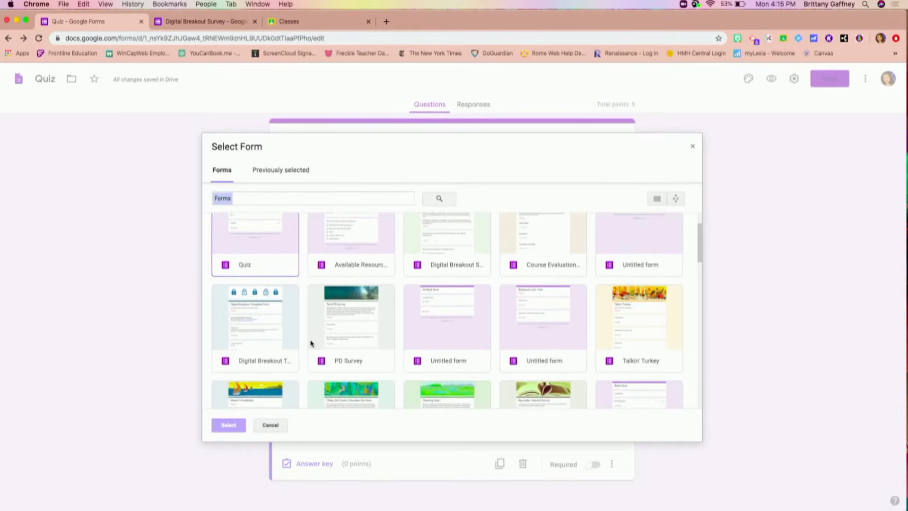
{"action": "scroll", "coordinate": [311, 343], "scroll_direction": "down", "scroll_amount": 3}
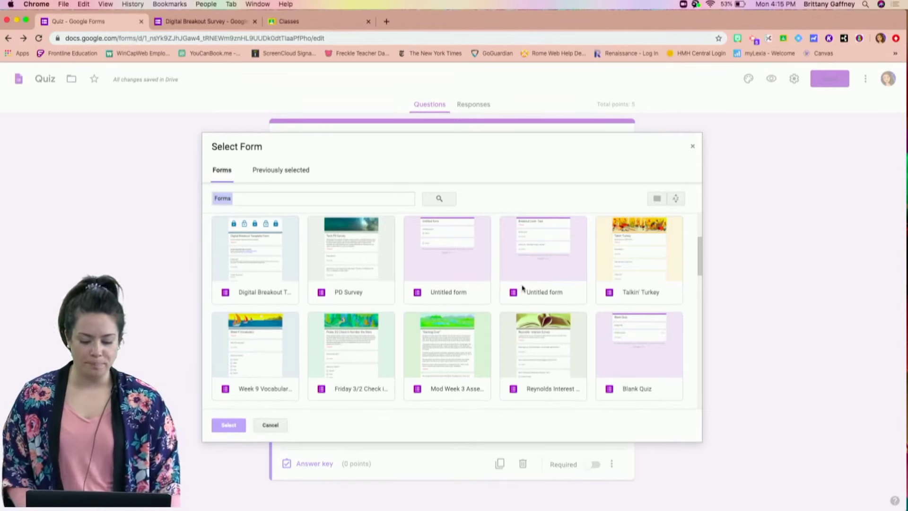
{"action": "left_click", "coordinate": [694, 149]}
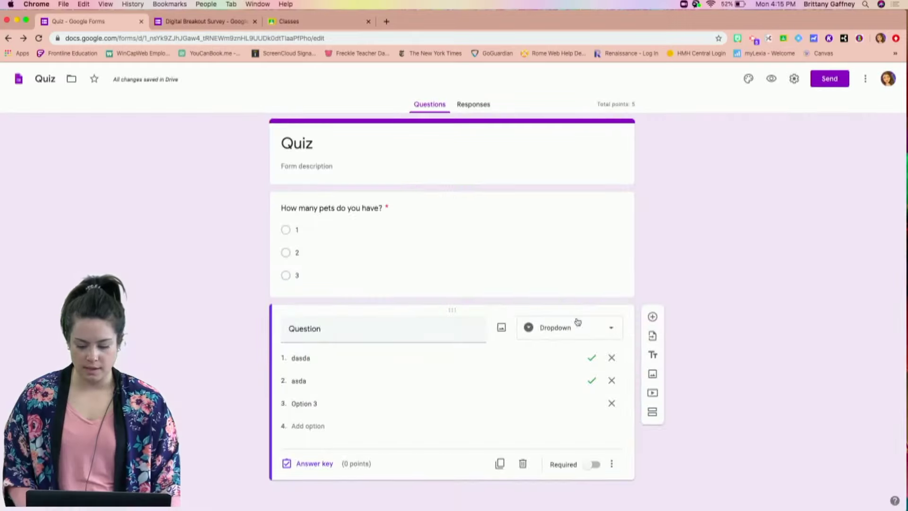
Add a title and description block below the second question
{"action": "left_click", "coordinate": [653, 355]}
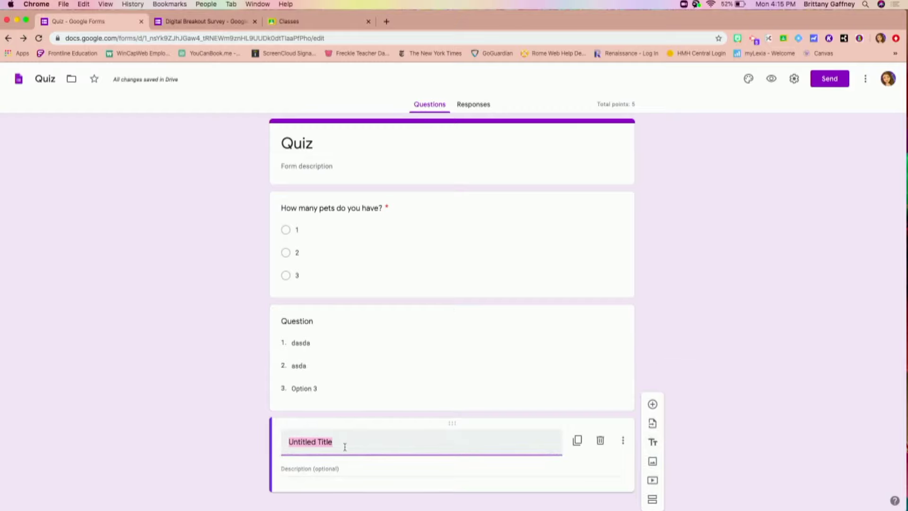
{"action": "scroll", "coordinate": [345, 447], "scroll_direction": "down", "scroll_amount": 1}
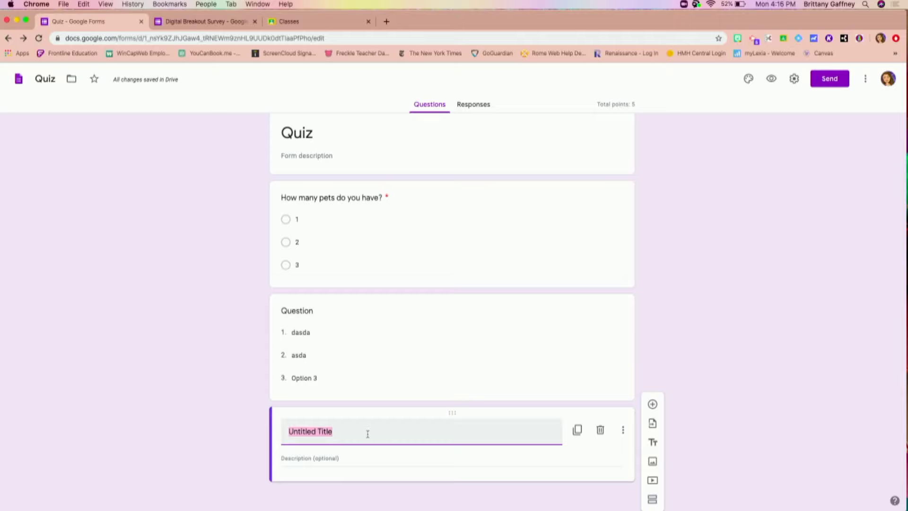
Find an image with a Google image search for "dogs" and insert the white puppy photo below the title block
{"action": "left_click", "coordinate": [654, 462]}
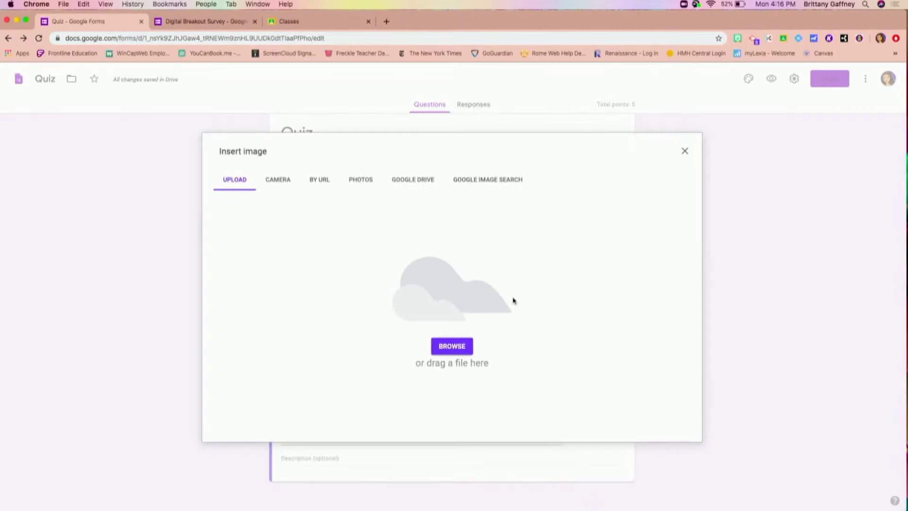
{"action": "left_click", "coordinate": [482, 185]}
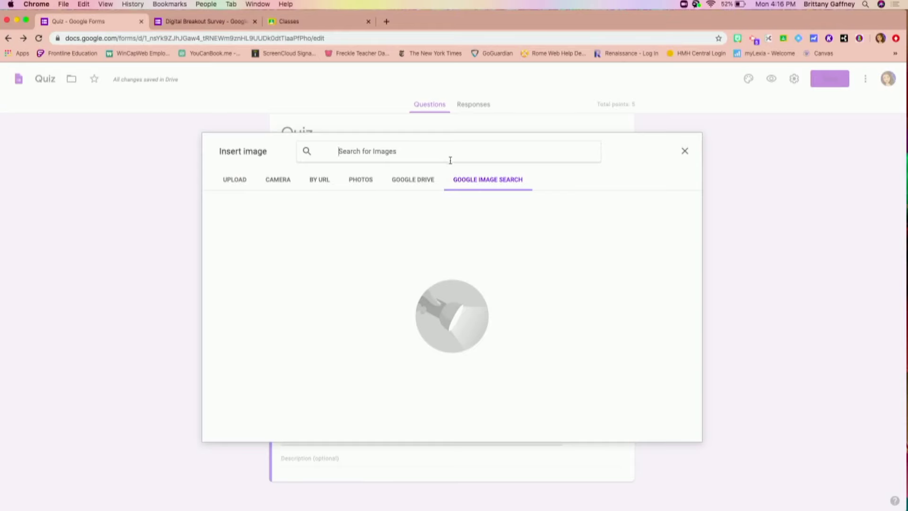
{"action": "type", "text": "dogs"}
{"action": "key", "text": "Return"}
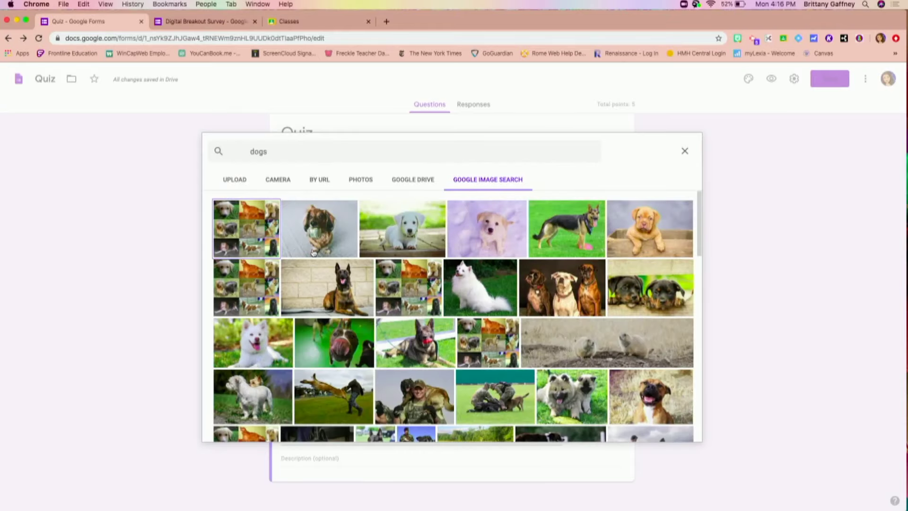
{"action": "left_click", "coordinate": [433, 240]}
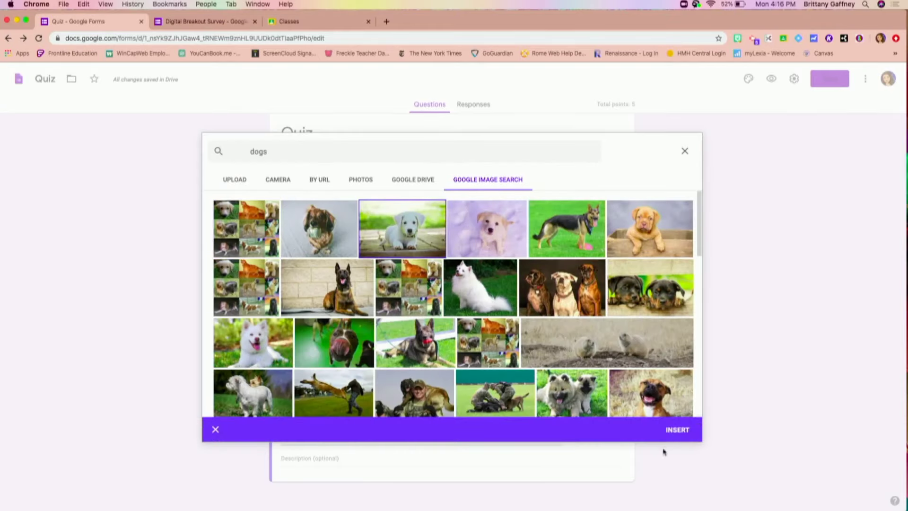
{"action": "left_click", "coordinate": [676, 432]}
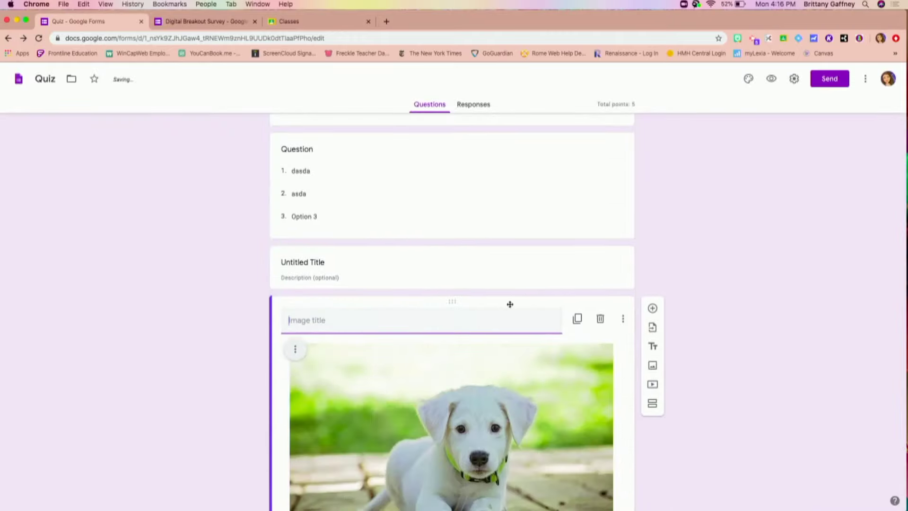
Move the puppy image block up so it sits directly below the pets question
{"action": "left_click_drag", "start_coordinate": [509, 305], "coordinate": [462, 195]}
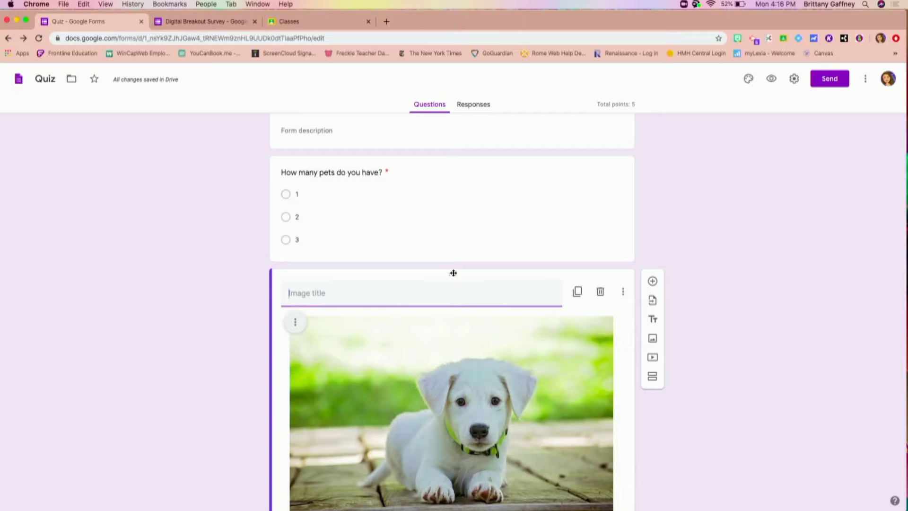
{"action": "left_click_drag", "start_coordinate": [453, 273], "coordinate": [456, 123]}
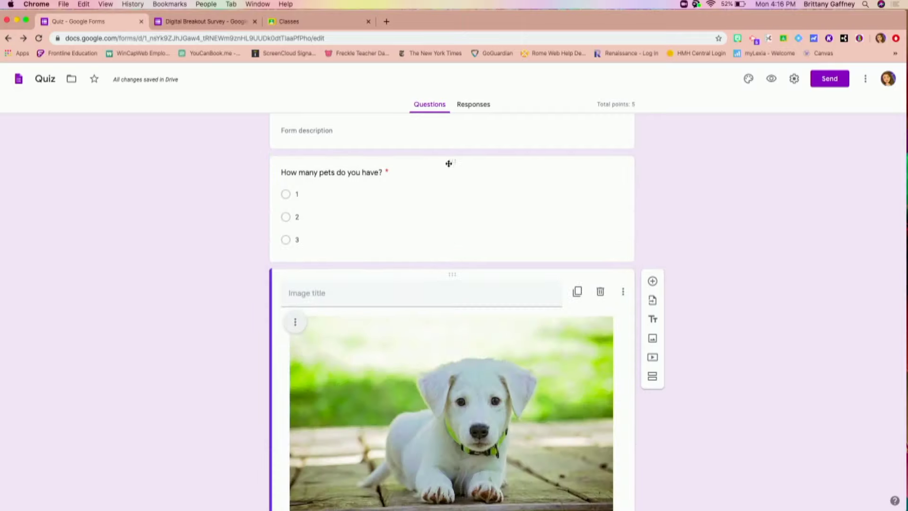
{"action": "left_click", "coordinate": [410, 291]}
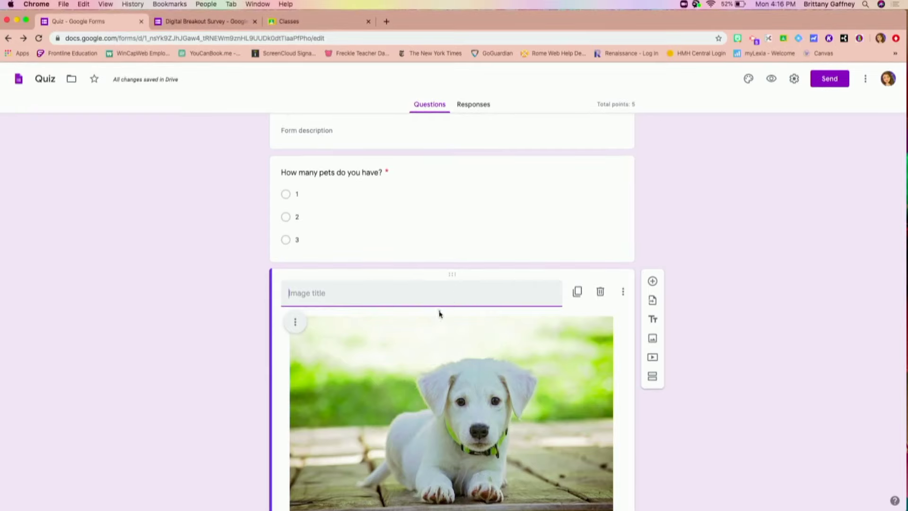
Examine the YouTube search and URL options for adding a video, and close the dialog without selecting one
{"action": "scroll", "coordinate": [521, 356], "scroll_direction": "down", "scroll_amount": 2}
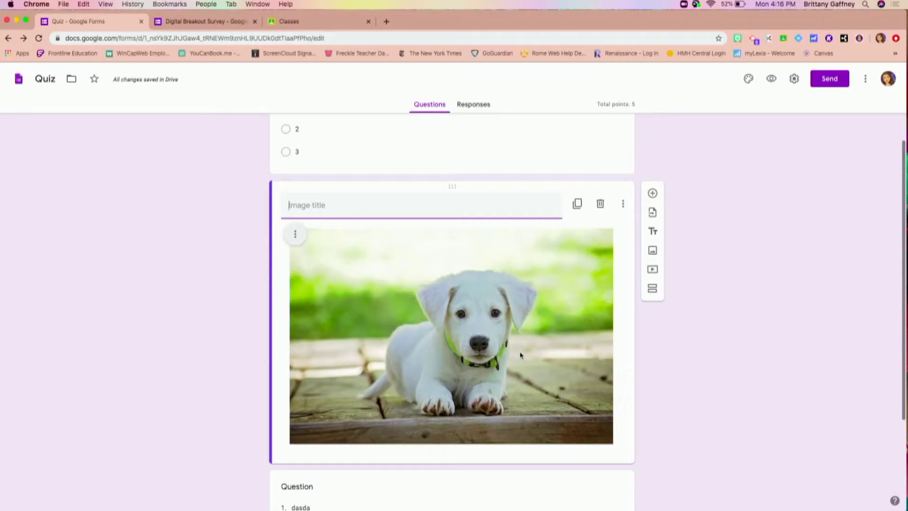
{"action": "left_click", "coordinate": [653, 271]}
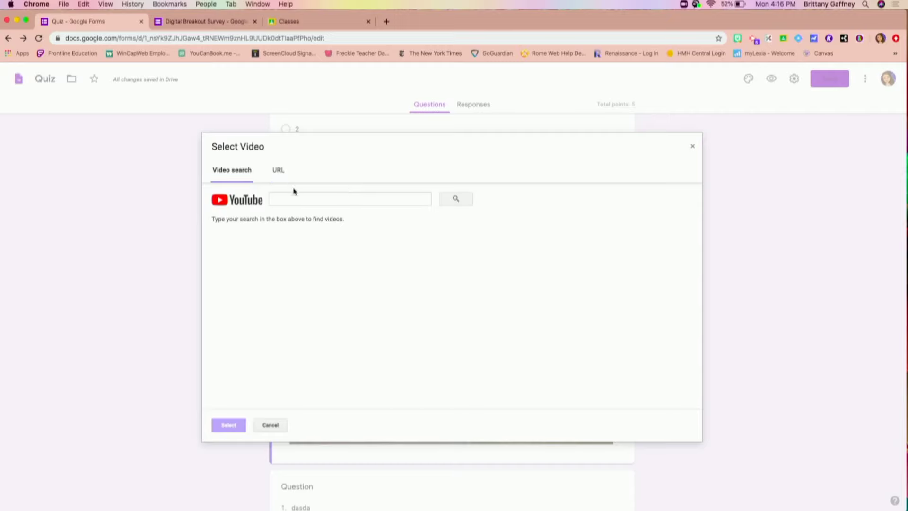
{"action": "left_click", "coordinate": [278, 173]}
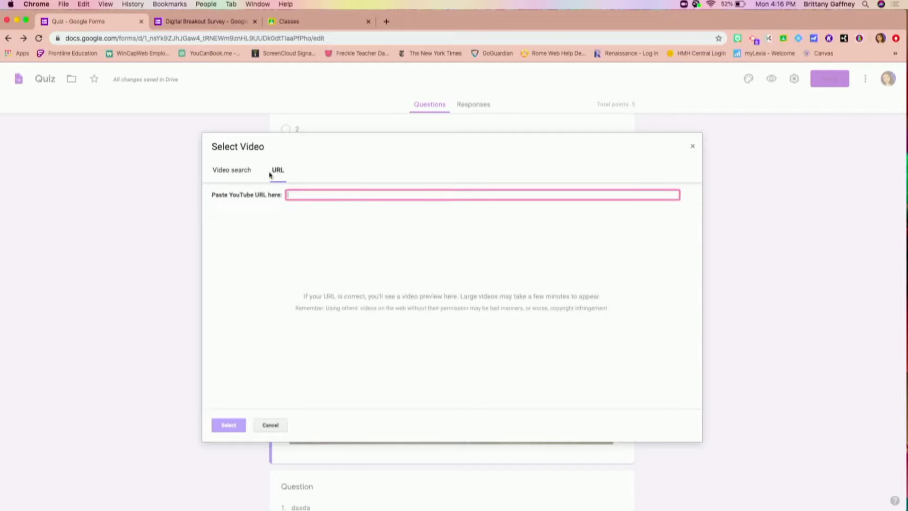
{"action": "left_click", "coordinate": [249, 173]}
{"action": "left_click", "coordinate": [289, 198]}
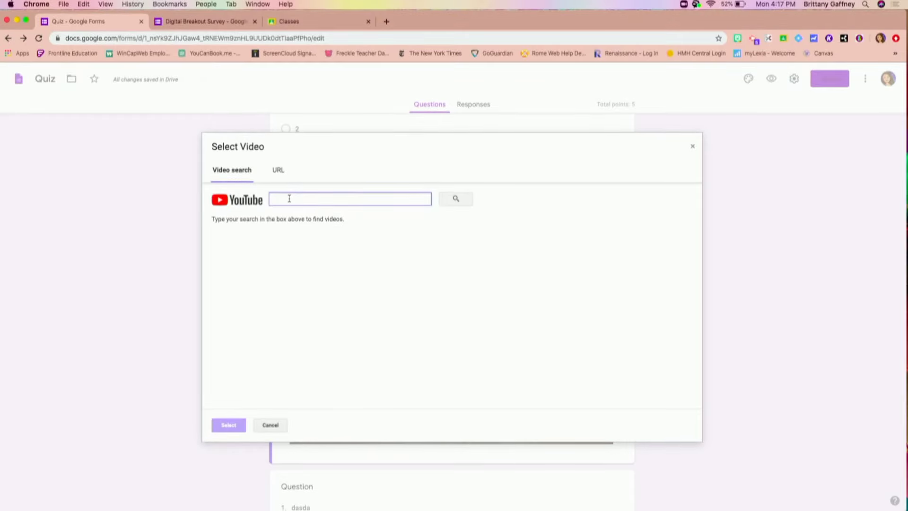
{"action": "left_click", "coordinate": [280, 174]}
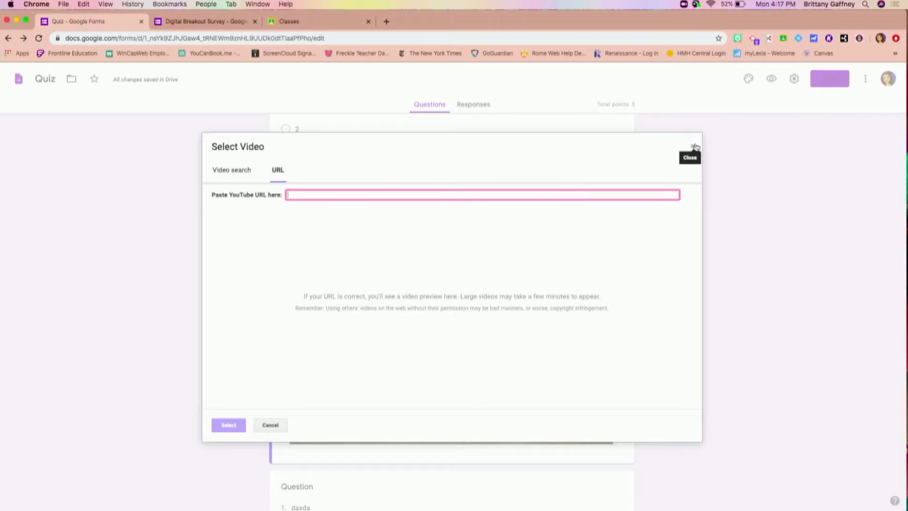
{"action": "left_click", "coordinate": [694, 146]}
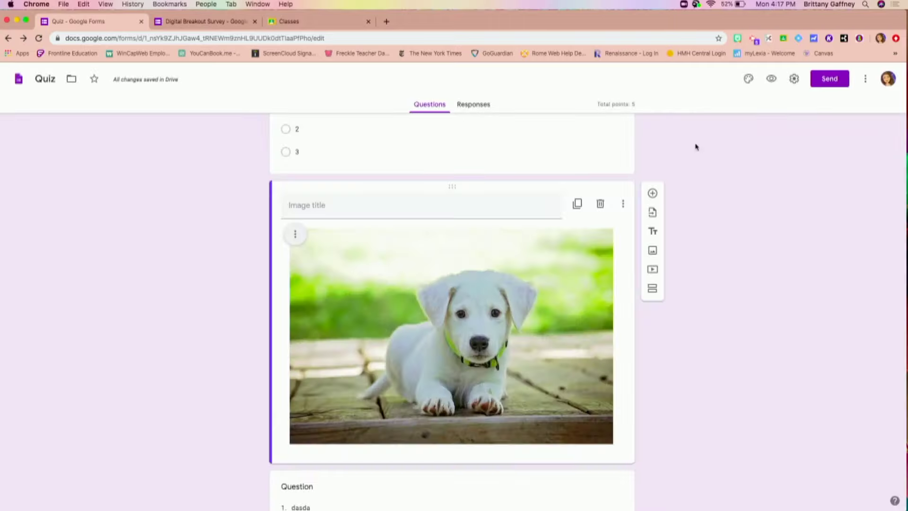
Add a new section below the puppy image and review the navigation choices offered after section 1
{"action": "left_click", "coordinate": [653, 289]}
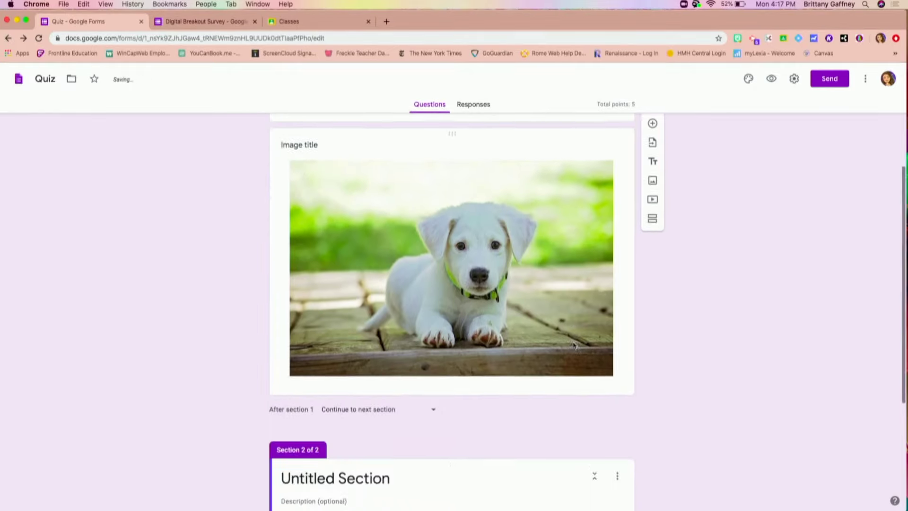
{"action": "scroll", "coordinate": [574, 345], "scroll_direction": "down", "scroll_amount": 5}
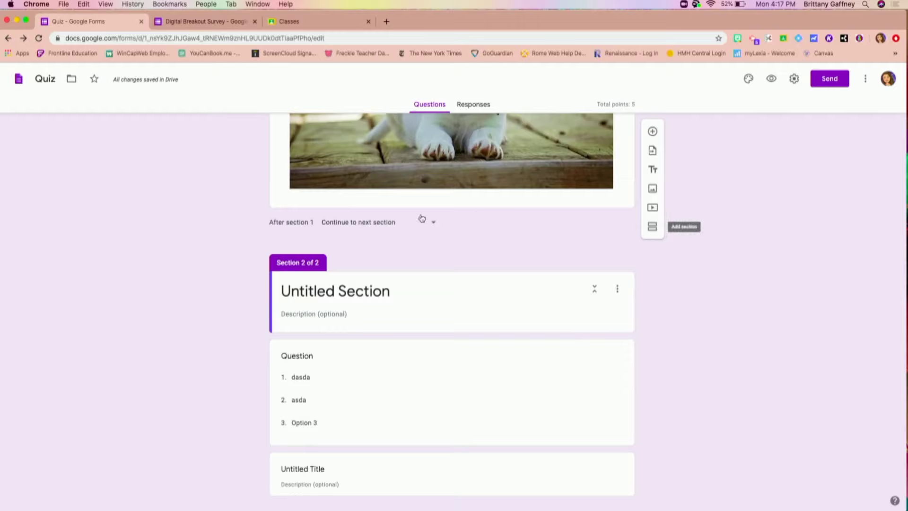
{"action": "left_click", "coordinate": [389, 225]}
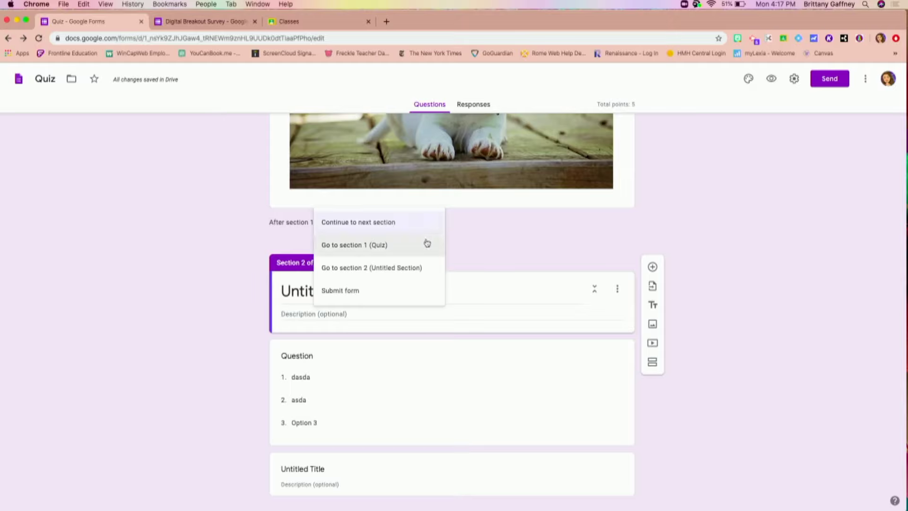
{"action": "scroll", "coordinate": [483, 272], "scroll_direction": "down", "scroll_amount": 1}
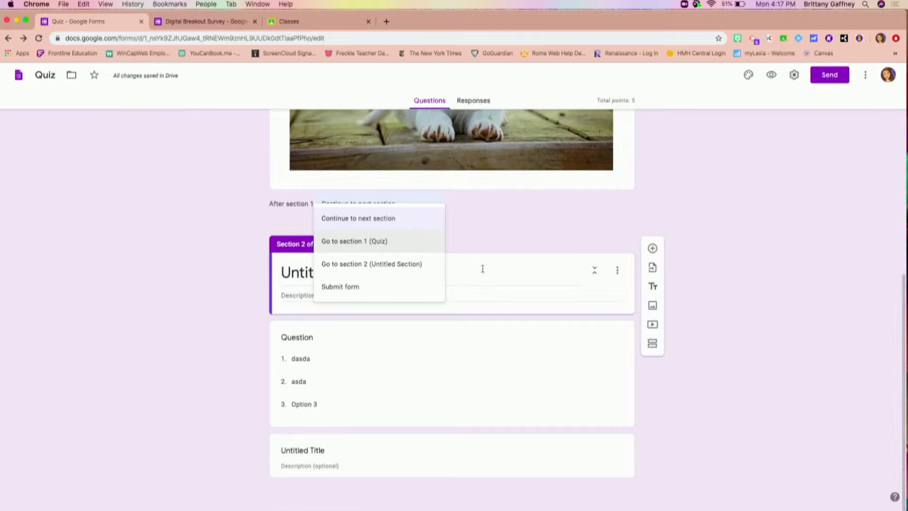
{"action": "scroll", "coordinate": [483, 271], "scroll_direction": "up", "scroll_amount": 10}
{"action": "left_click", "coordinate": [495, 249]}
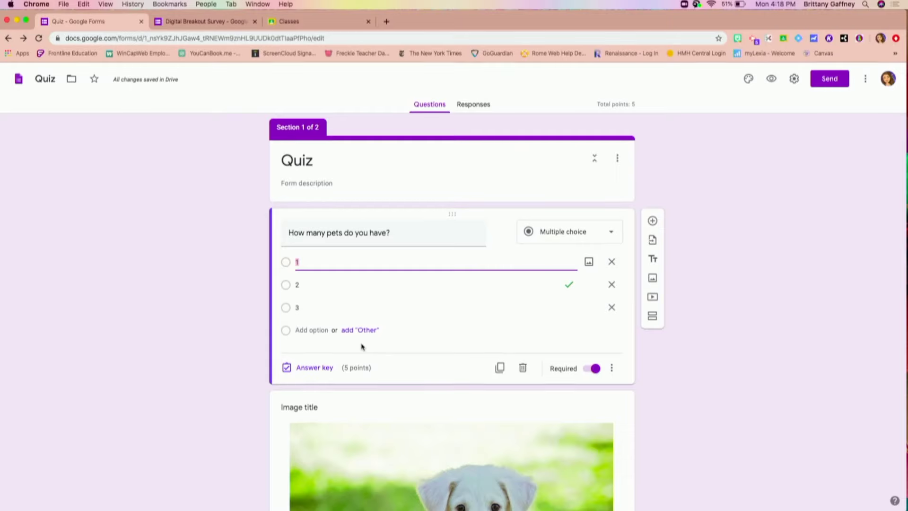
Set the form's header image to the purple bubbles picture from the Work and School themes
{"action": "left_click", "coordinate": [749, 80]}
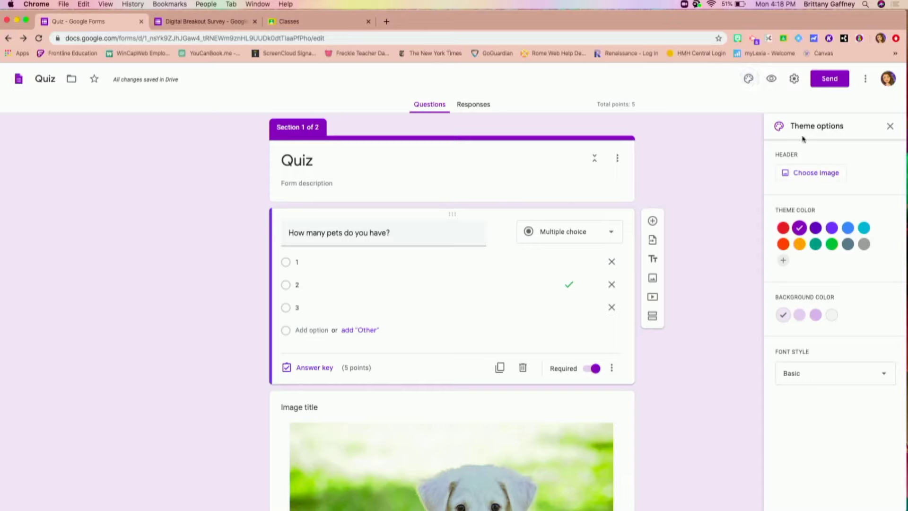
{"action": "left_click", "coordinate": [809, 174]}
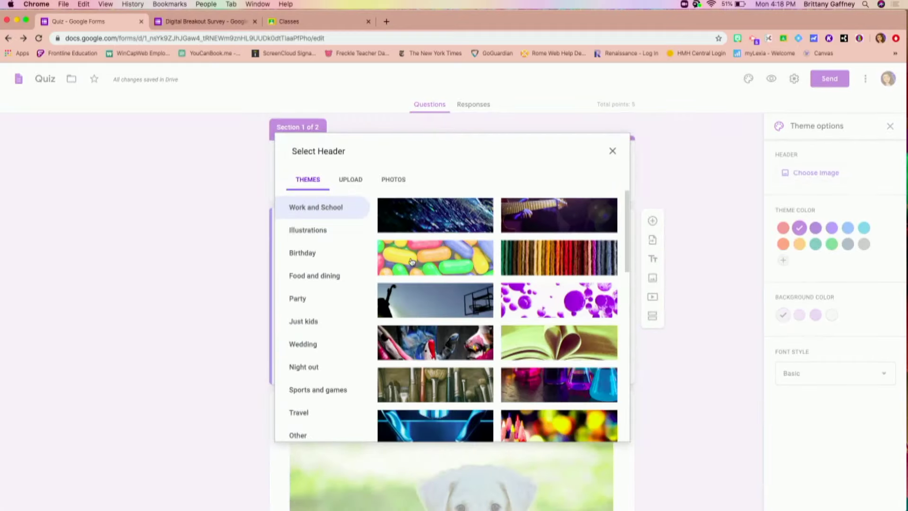
{"action": "left_click", "coordinate": [526, 299]}
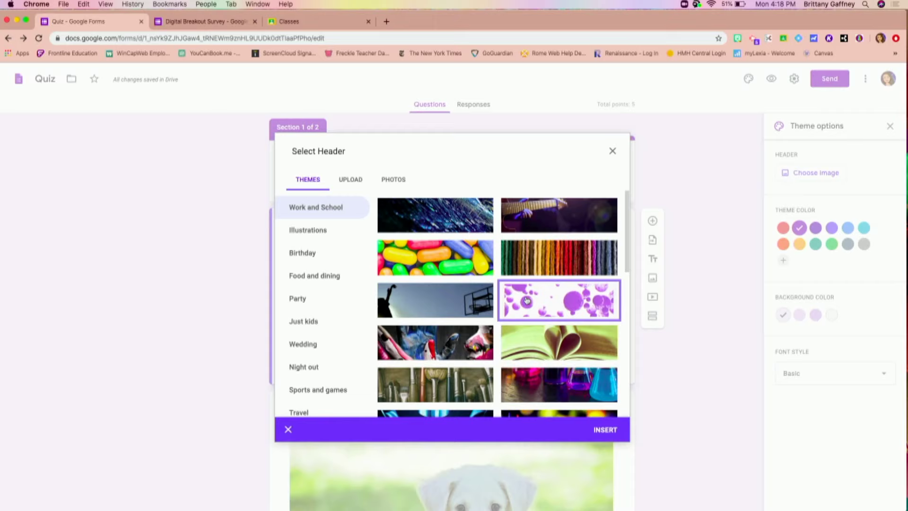
{"action": "left_click", "coordinate": [350, 185]}
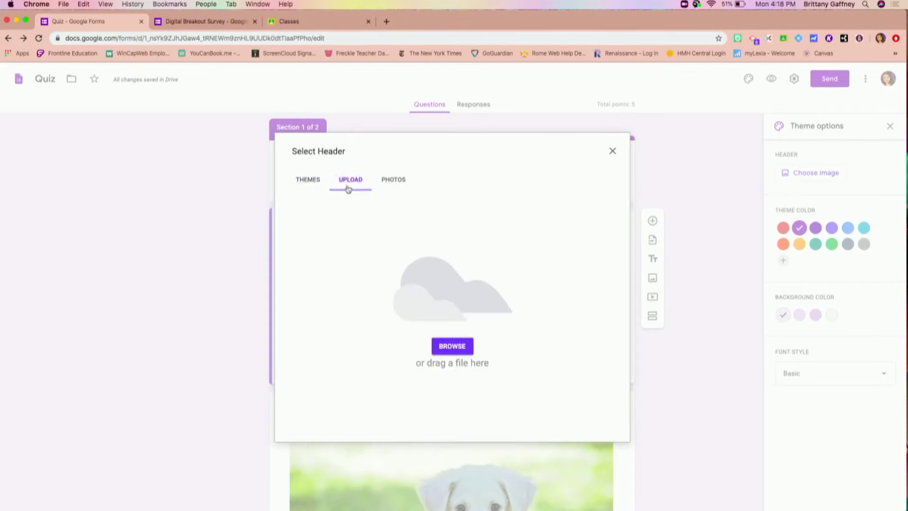
{"action": "left_click", "coordinate": [313, 185]}
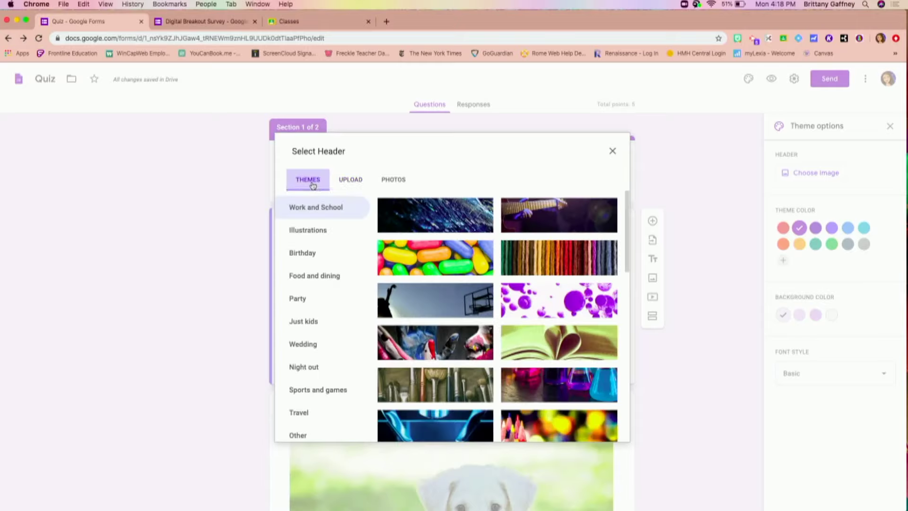
{"action": "left_click", "coordinate": [546, 303]}
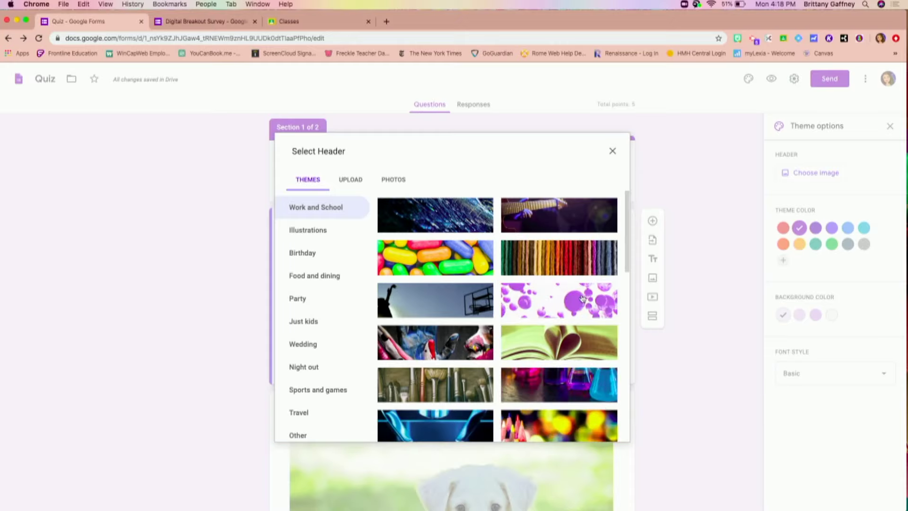
{"action": "left_click", "coordinate": [606, 429]}
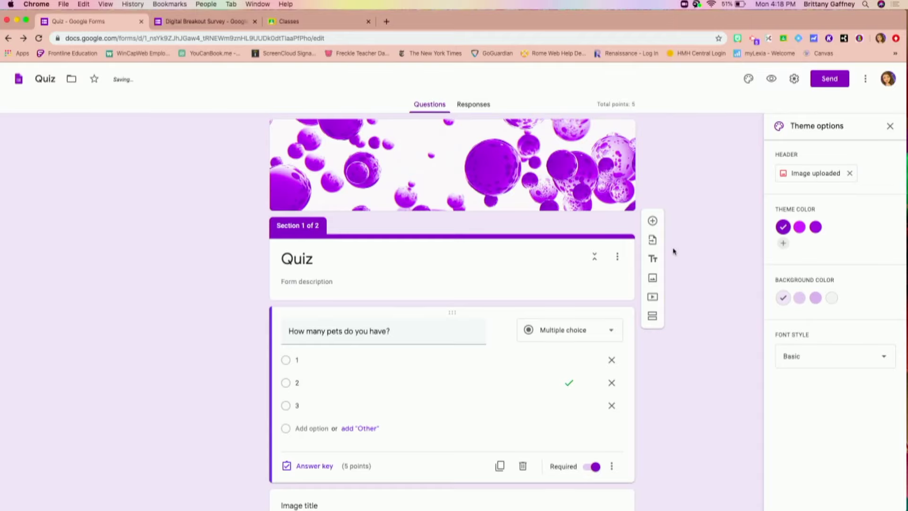
Set the theme color to the third purple swatch and the background color to its second-lightest tint
{"action": "left_click", "coordinate": [800, 227]}
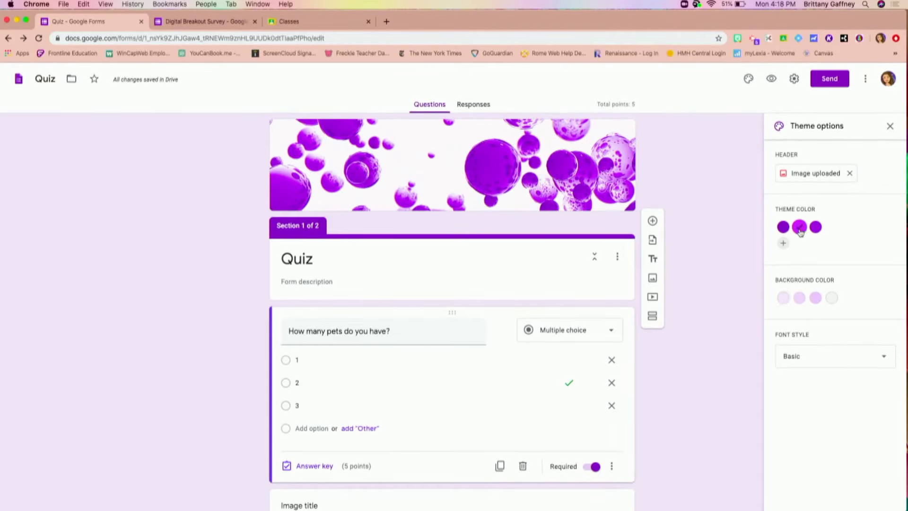
{"action": "left_click", "coordinate": [815, 227]}
{"action": "left_click", "coordinate": [803, 298]}
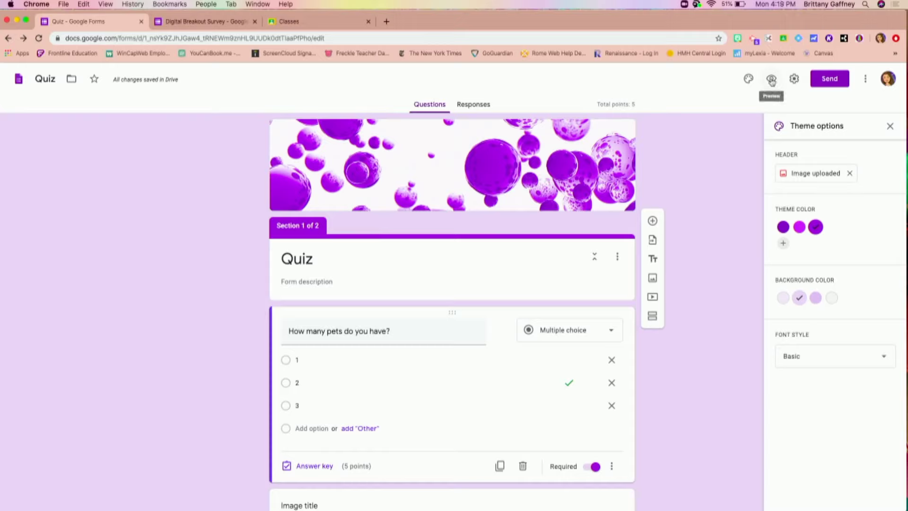
Preview the quiz from header to end of the first section, and return to editing the form
{"action": "left_click", "coordinate": [772, 81]}
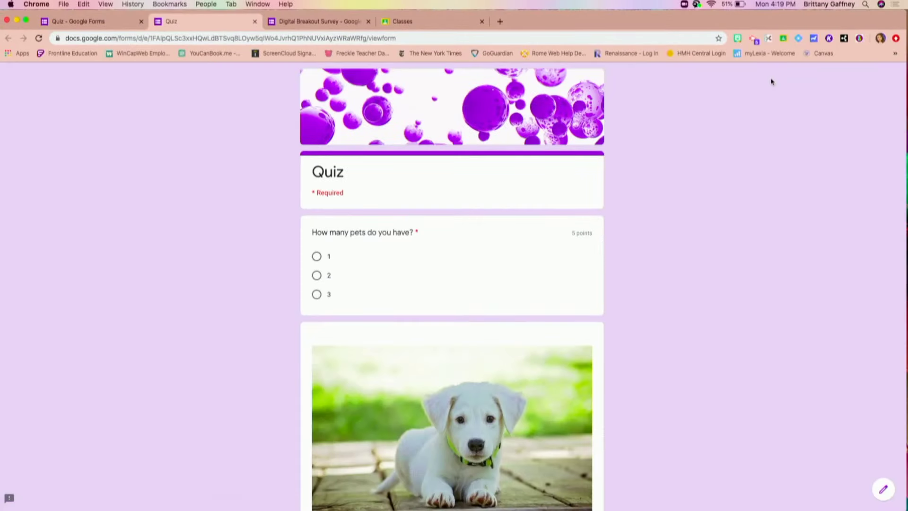
{"action": "scroll", "coordinate": [462, 310], "scroll_direction": "down", "scroll_amount": 3}
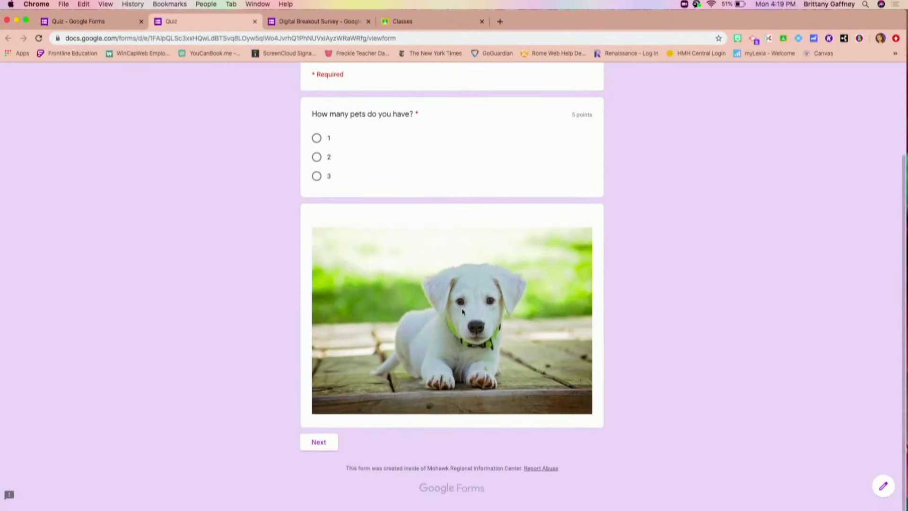
{"action": "scroll", "coordinate": [463, 311], "scroll_direction": "up", "scroll_amount": 3}
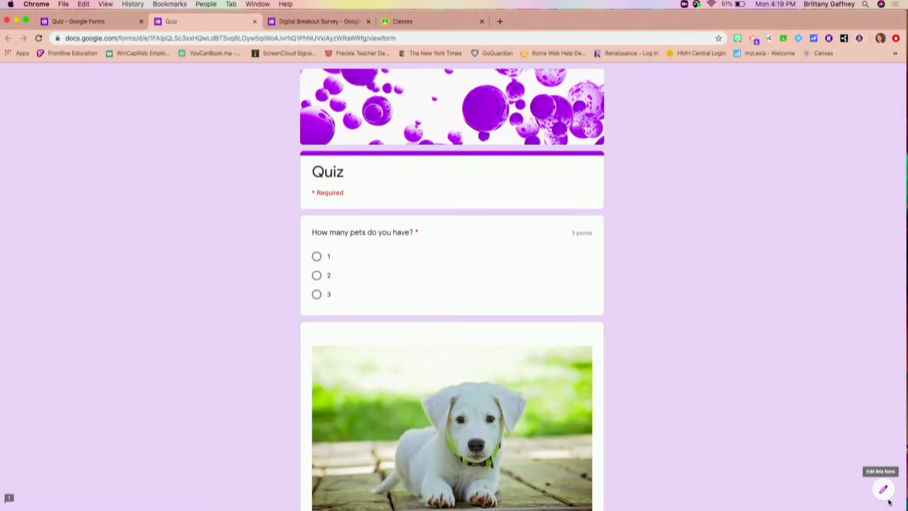
{"action": "left_click", "coordinate": [884, 490]}
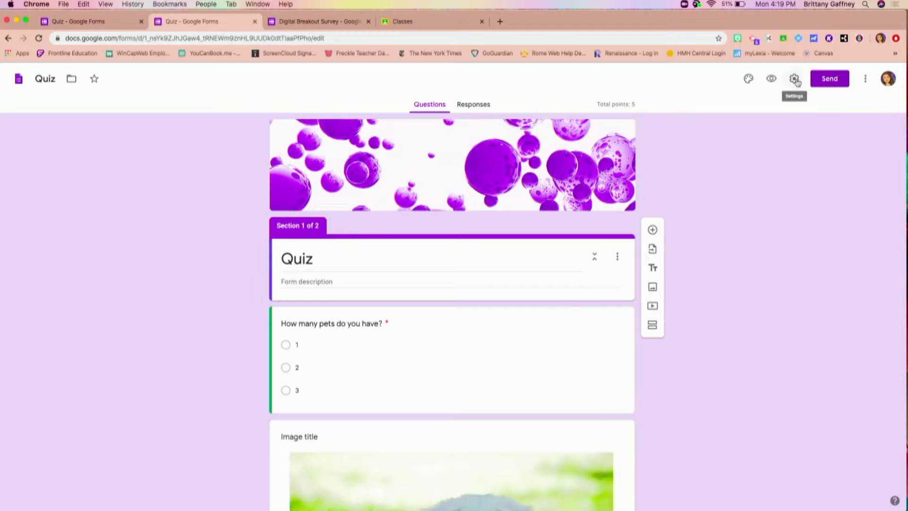
Turn on collection of respondents' email addresses in the form's general settings
{"action": "left_click", "coordinate": [796, 80]}
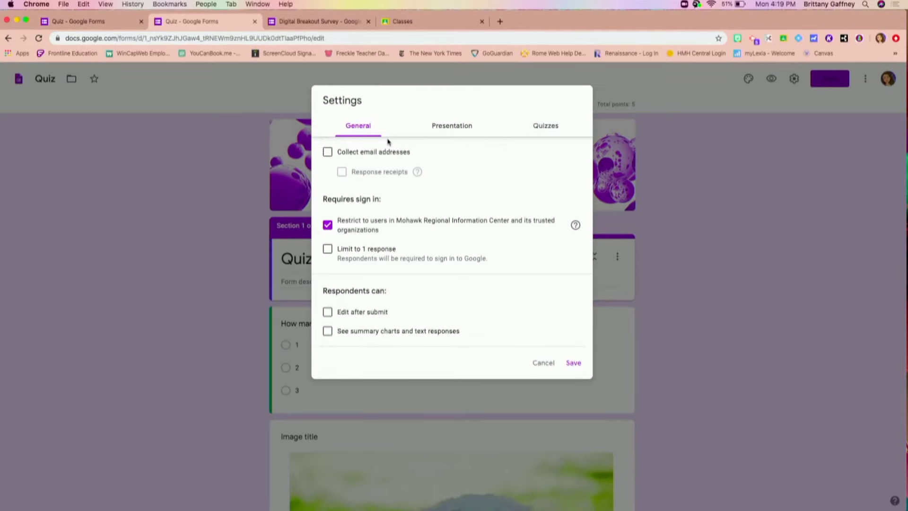
{"action": "left_click", "coordinate": [333, 154]}
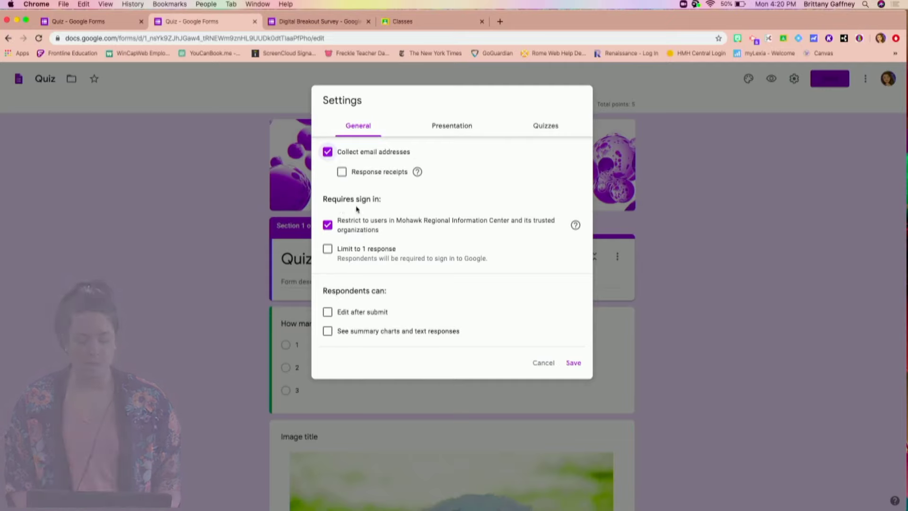
Try lifting the organization sign-in restriction and limiting the form to 1 response, then restore both options
{"action": "left_click", "coordinate": [351, 232]}
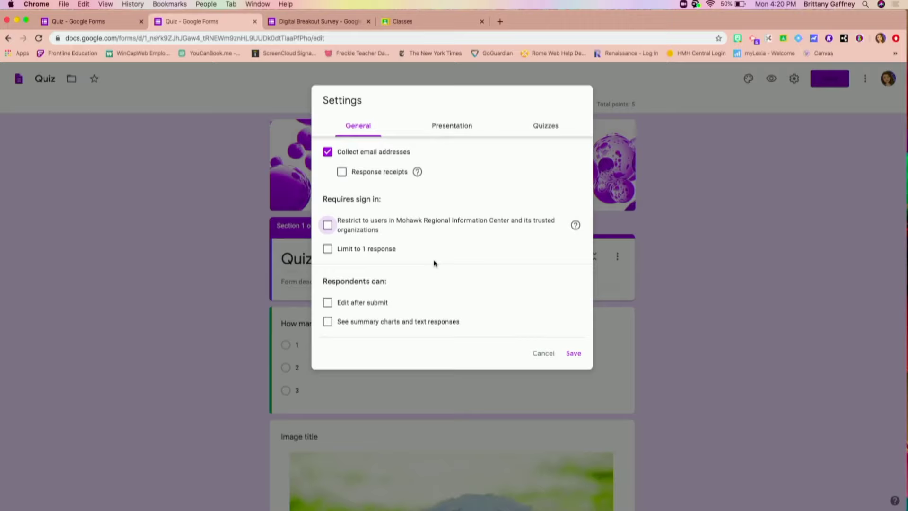
{"action": "left_click", "coordinate": [330, 227]}
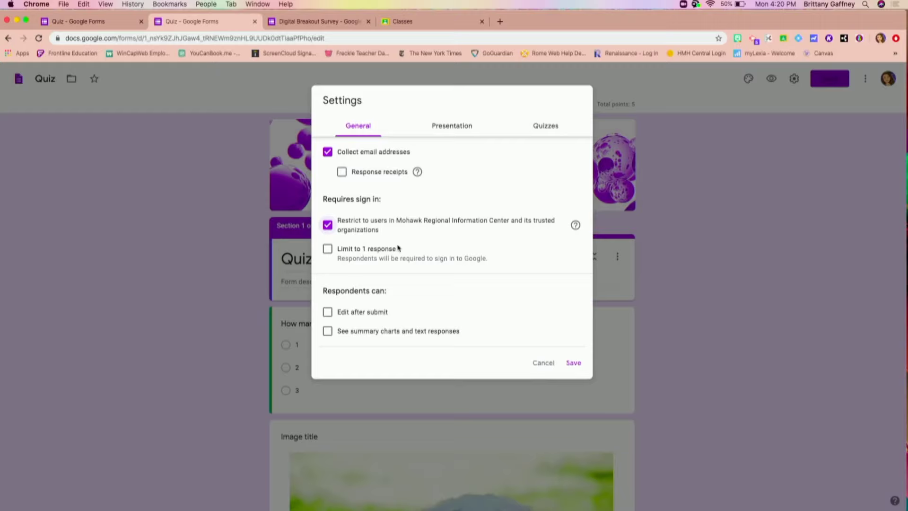
{"action": "left_click", "coordinate": [329, 251]}
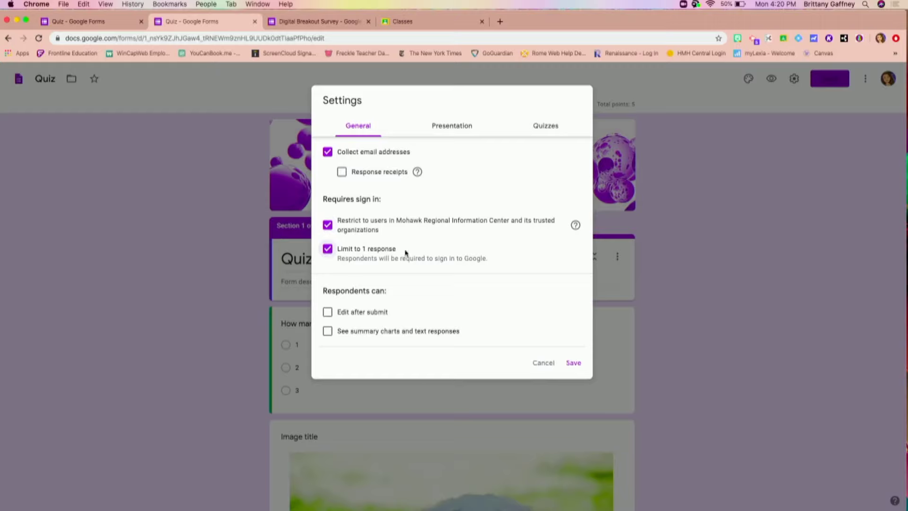
{"action": "left_click", "coordinate": [327, 250]}
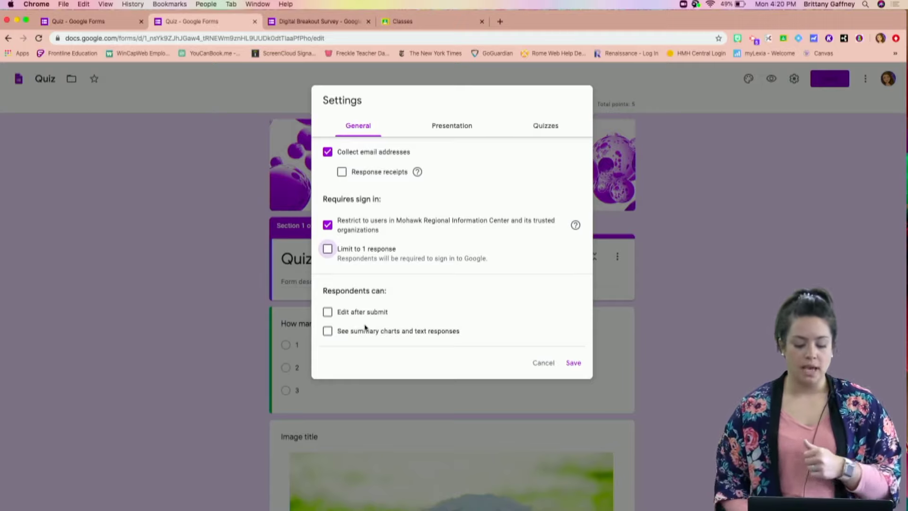
Allow respondents to edit after submitting and to see summary charts and text responses
{"action": "left_click", "coordinate": [328, 312]}
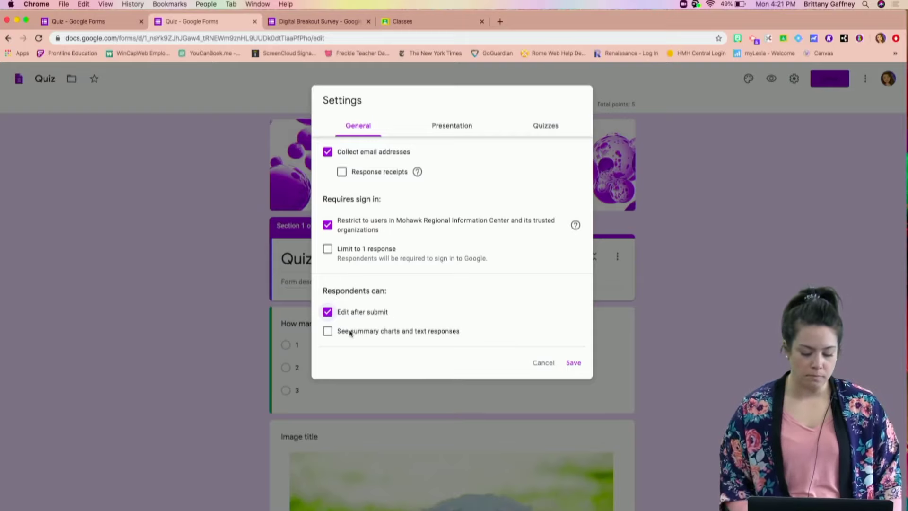
{"action": "left_click", "coordinate": [331, 333]}
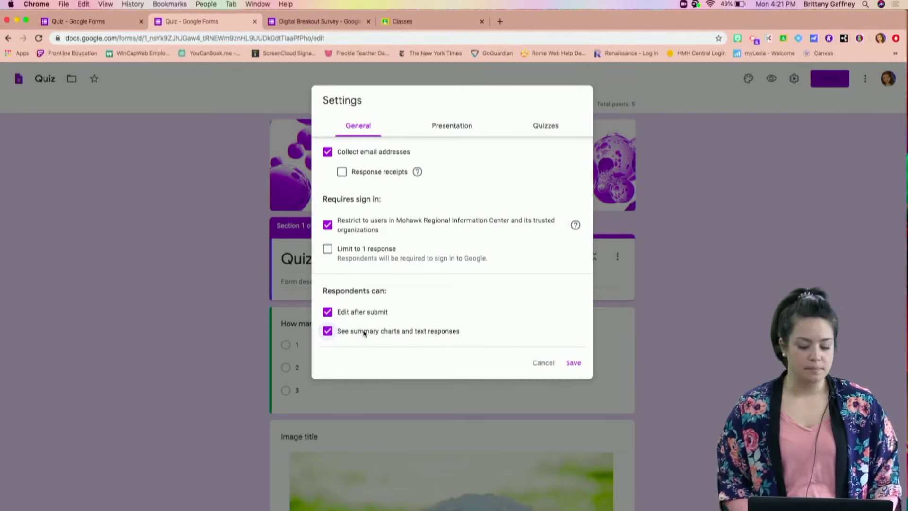
Show a progress bar, shuffle the question order, disable the link to submit another response, and save the settings
{"action": "left_click", "coordinate": [461, 127]}
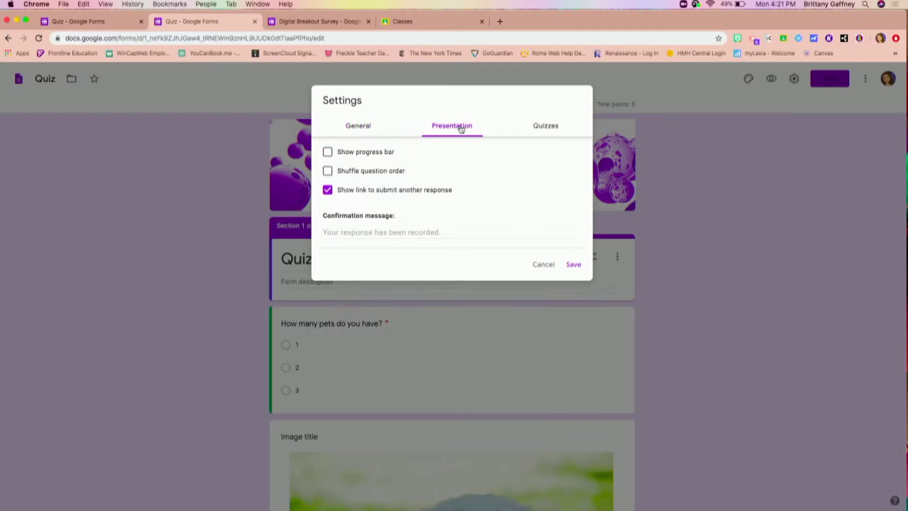
{"action": "left_click", "coordinate": [326, 153]}
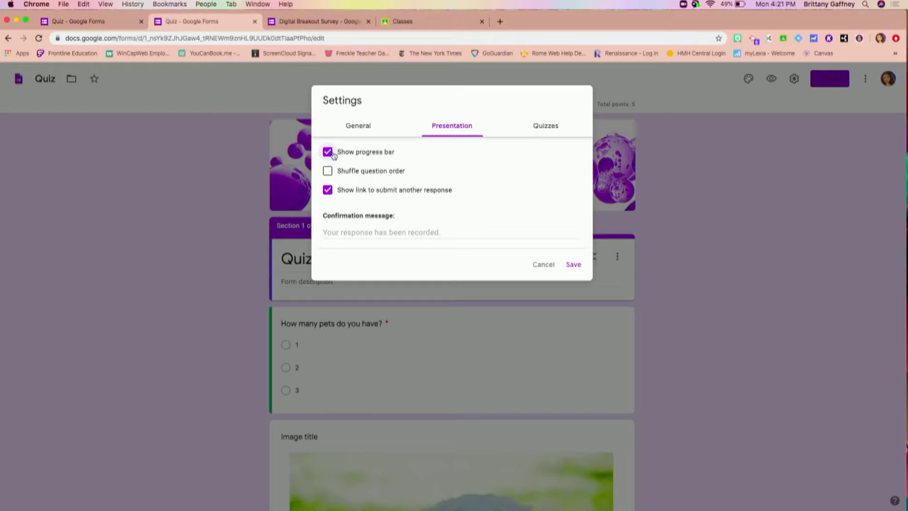
{"action": "left_click", "coordinate": [328, 171]}
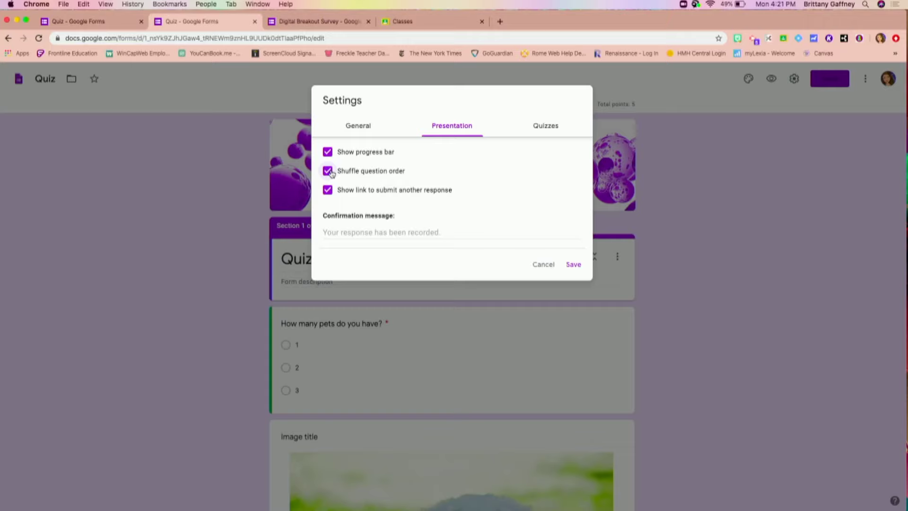
{"action": "left_click", "coordinate": [328, 192]}
{"action": "left_click", "coordinate": [394, 232]}
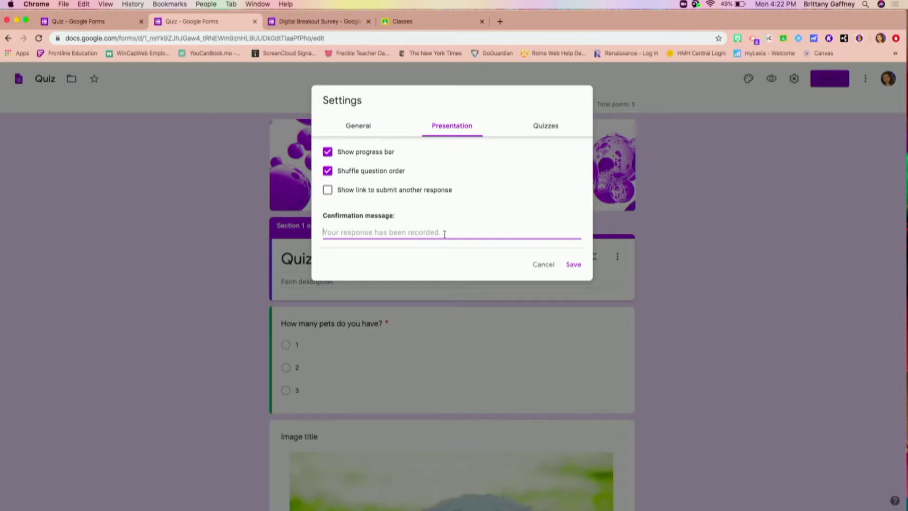
{"action": "key", "text": "super+a"}
{"action": "key", "text": "BackSpace"}
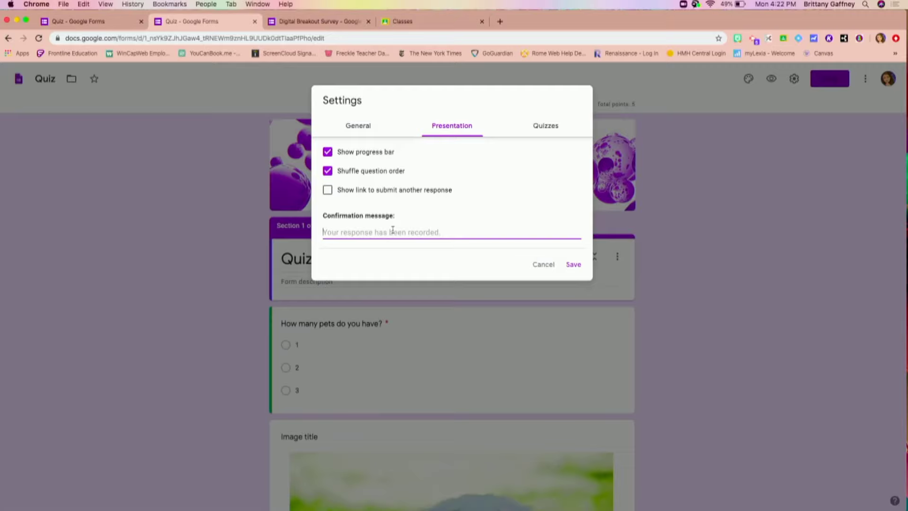
{"action": "left_click", "coordinate": [558, 128]}
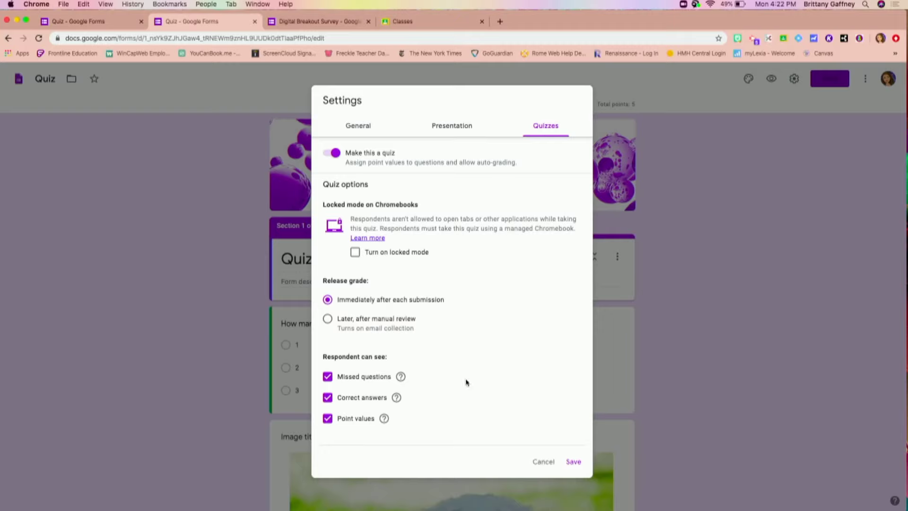
{"action": "left_click", "coordinate": [574, 462]}
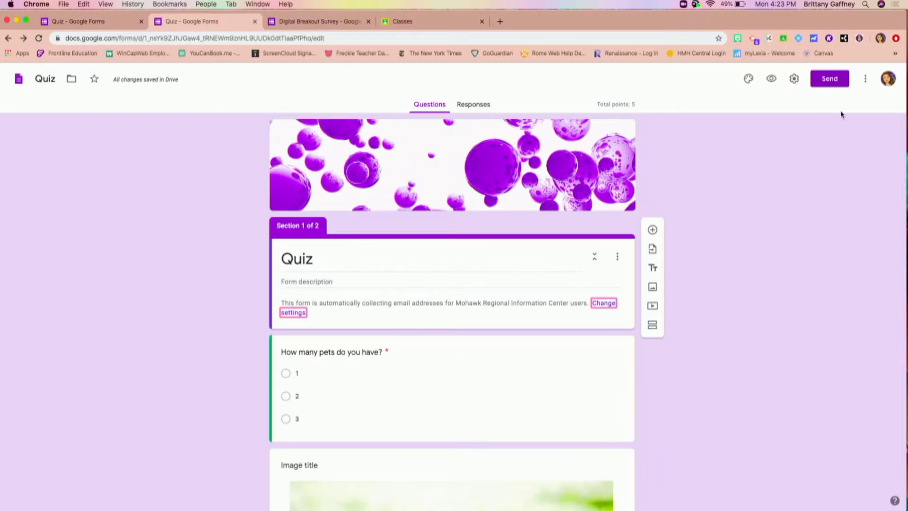
Shorten the form's sharing link and copy it
{"action": "left_click", "coordinate": [836, 85]}
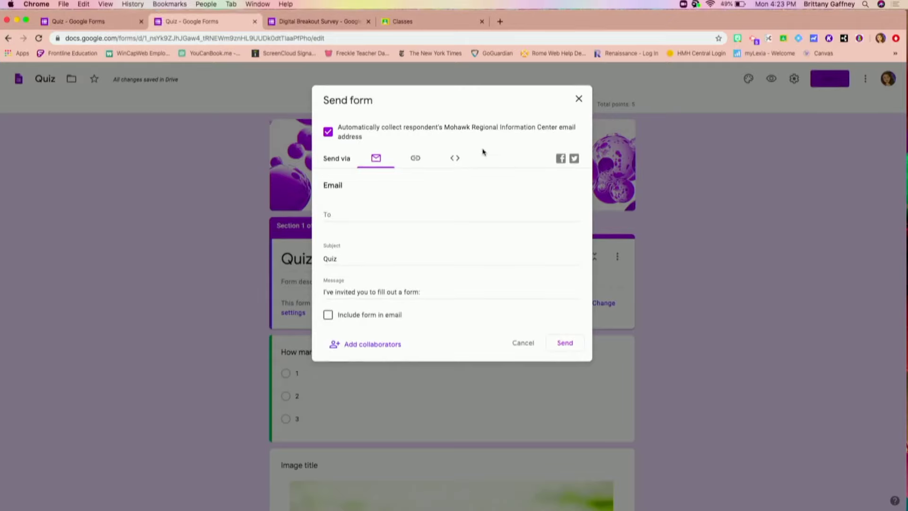
{"action": "left_click", "coordinate": [416, 159]}
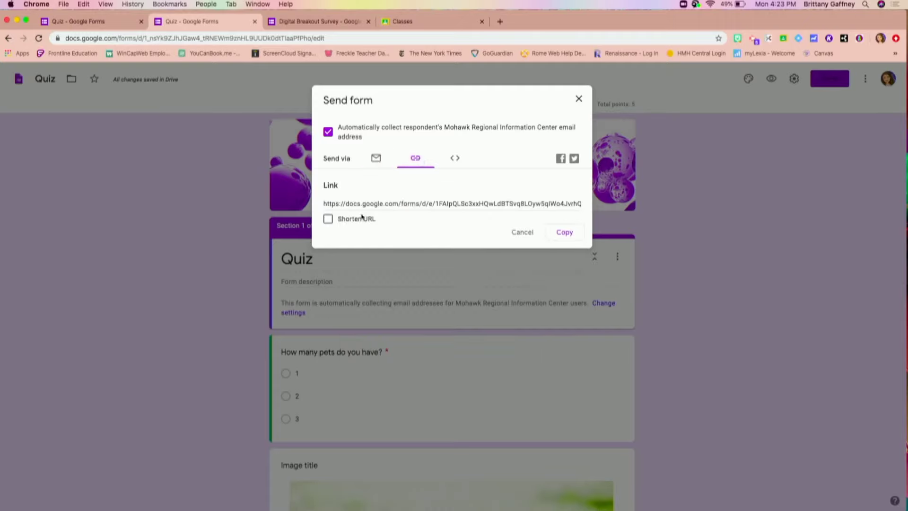
{"action": "left_click", "coordinate": [329, 221]}
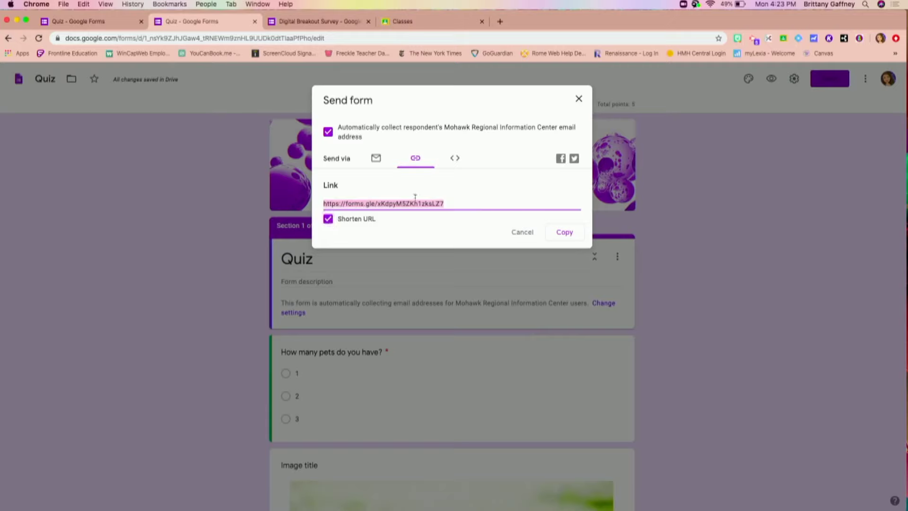
{"action": "left_click", "coordinate": [574, 236]}
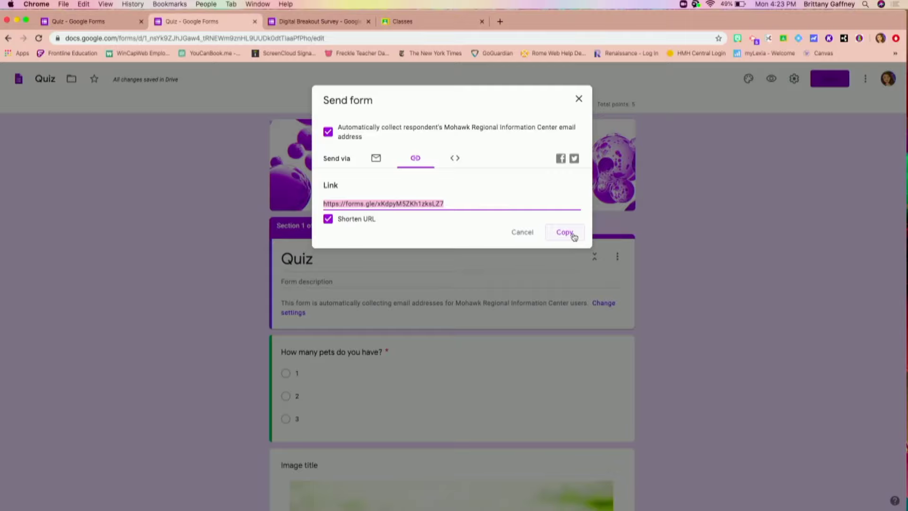
Open the copied link in a new browser tab to view the quiz as a respondent
{"action": "left_click", "coordinate": [500, 21]}
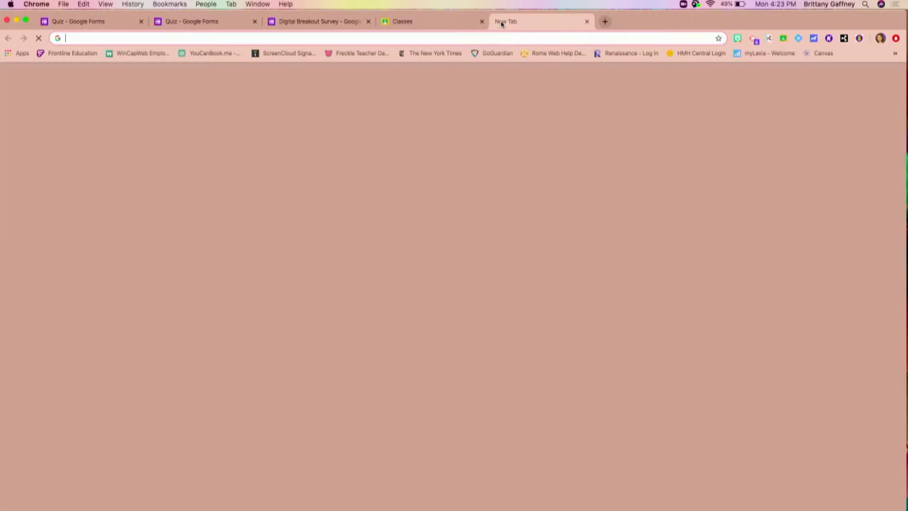
{"action": "key", "text": "super+v"}
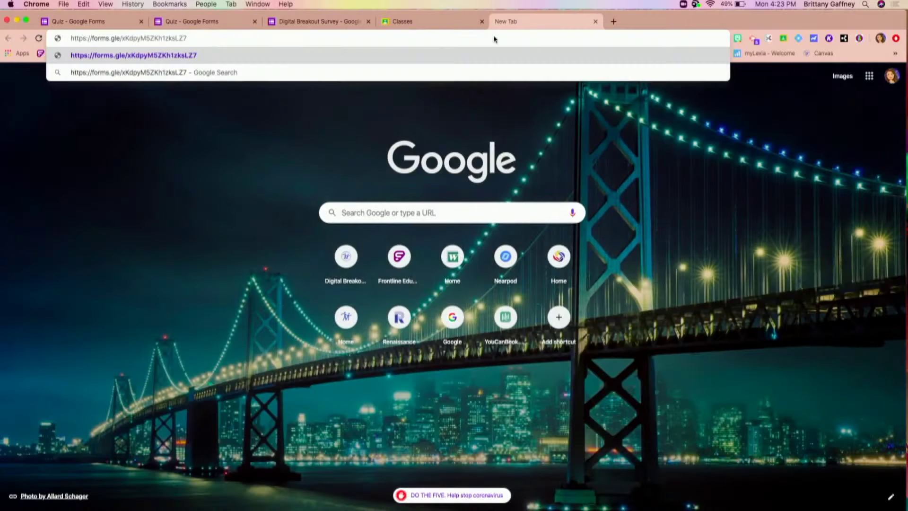
{"action": "key", "text": "Return"}
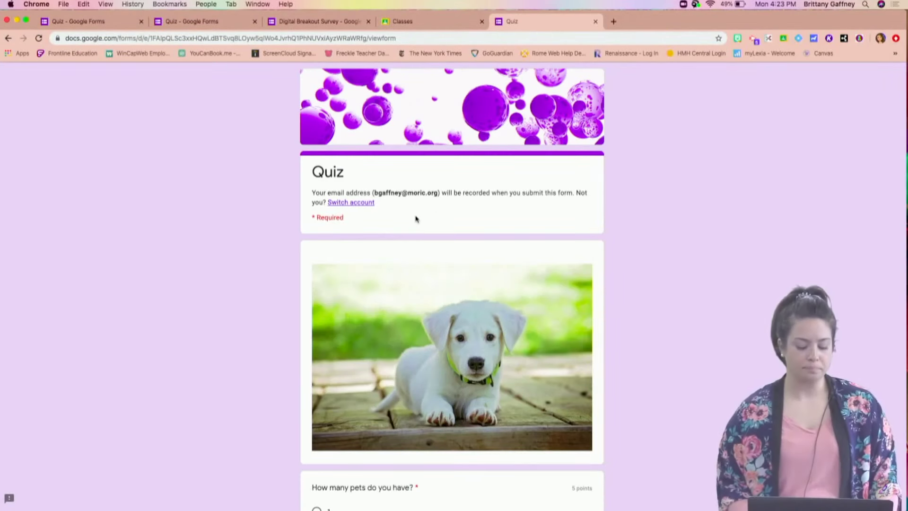
Return to the quiz editor and review the HTML embed option and the form's additional actions
{"action": "left_click", "coordinate": [227, 25]}
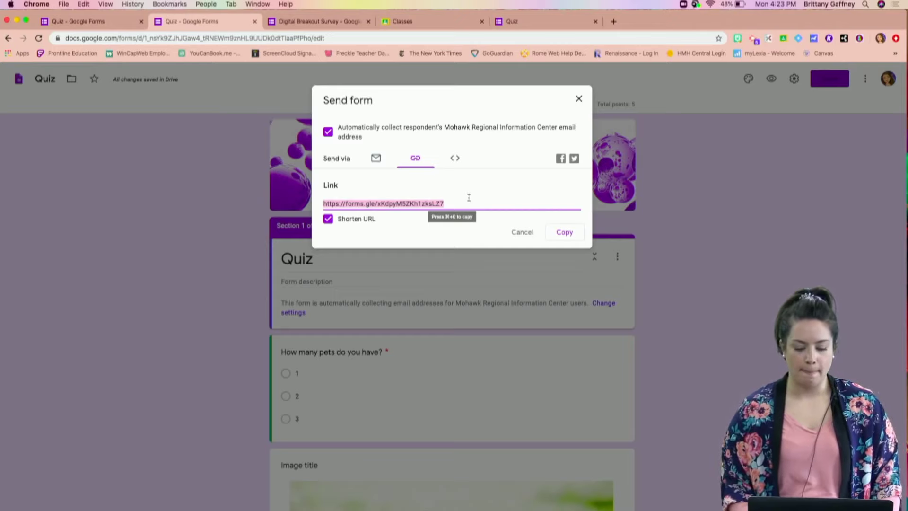
{"action": "left_click", "coordinate": [455, 164]}
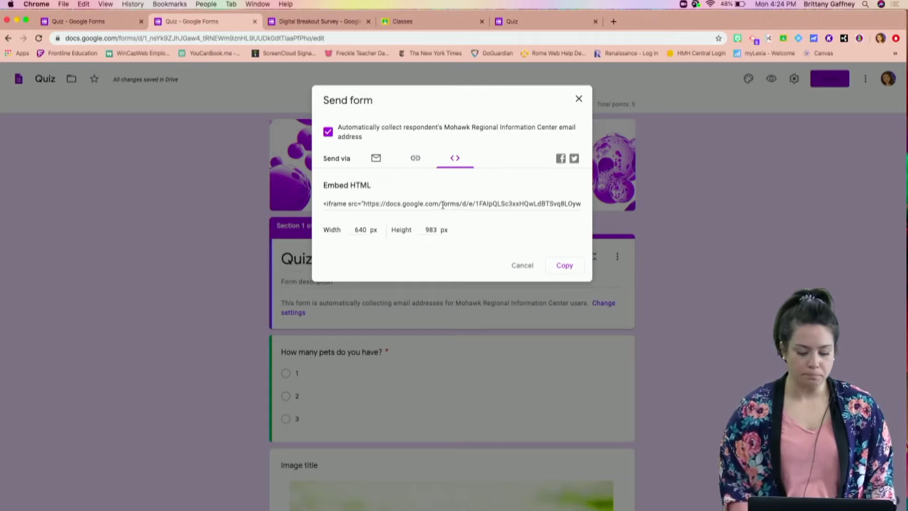
{"action": "left_click", "coordinate": [522, 266]}
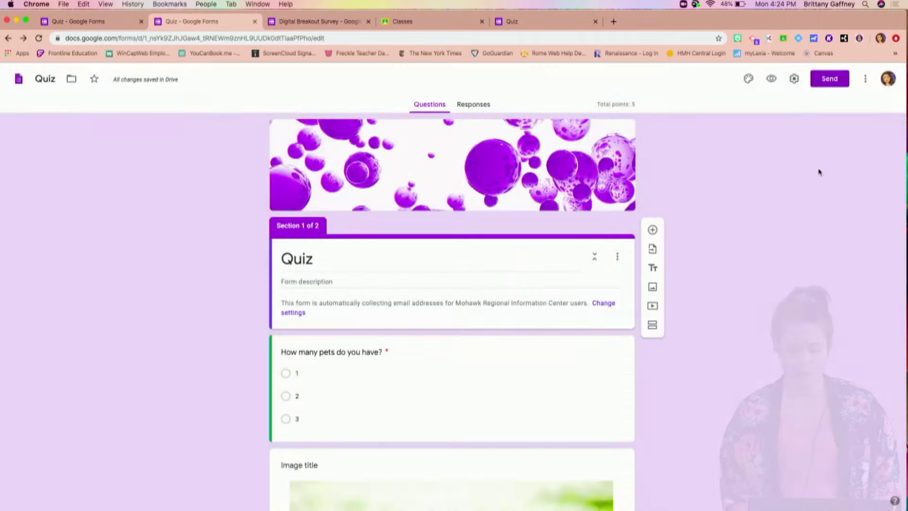
{"action": "left_click", "coordinate": [866, 79]}
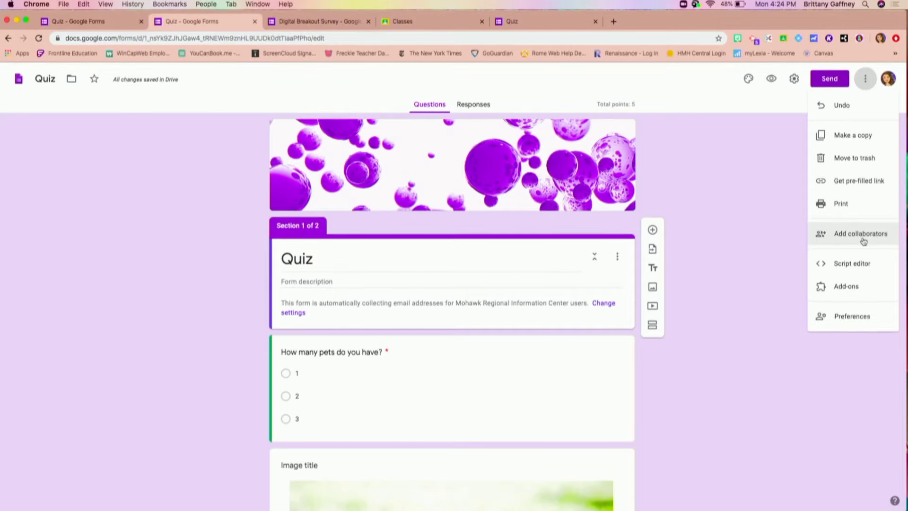
{"action": "left_click", "coordinate": [835, 89]}
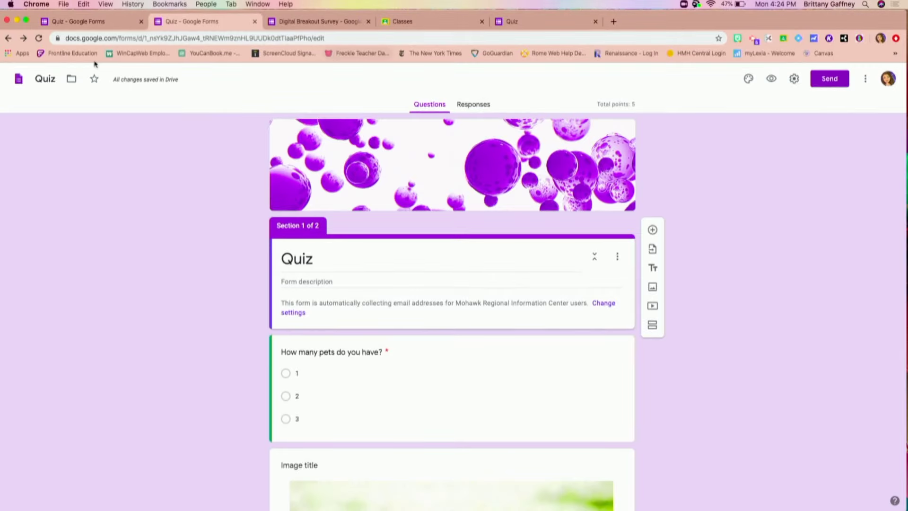
Return to the Forms home page and open the Week 9 Vocabulary form from the recent forms
{"action": "left_click", "coordinate": [103, 23]}
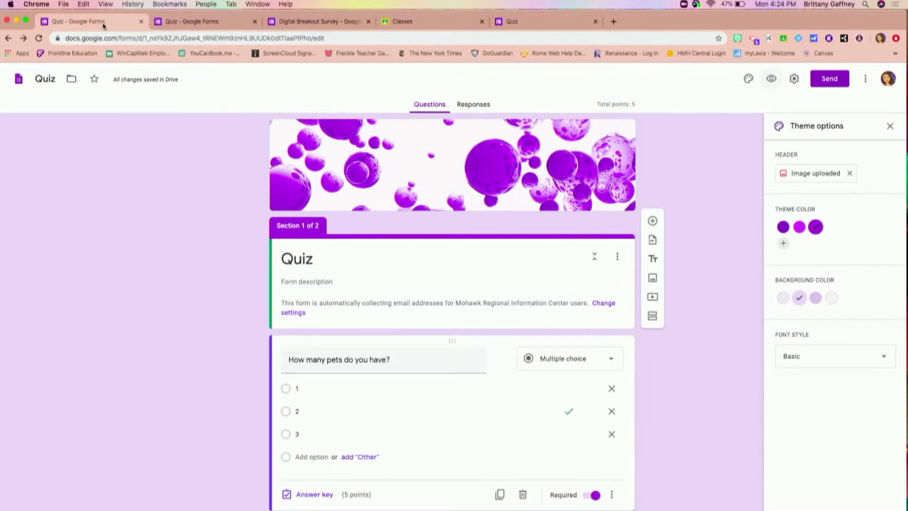
{"action": "left_click", "coordinate": [9, 40]}
{"action": "scroll", "coordinate": [432, 416], "scroll_direction": "down", "scroll_amount": 5}
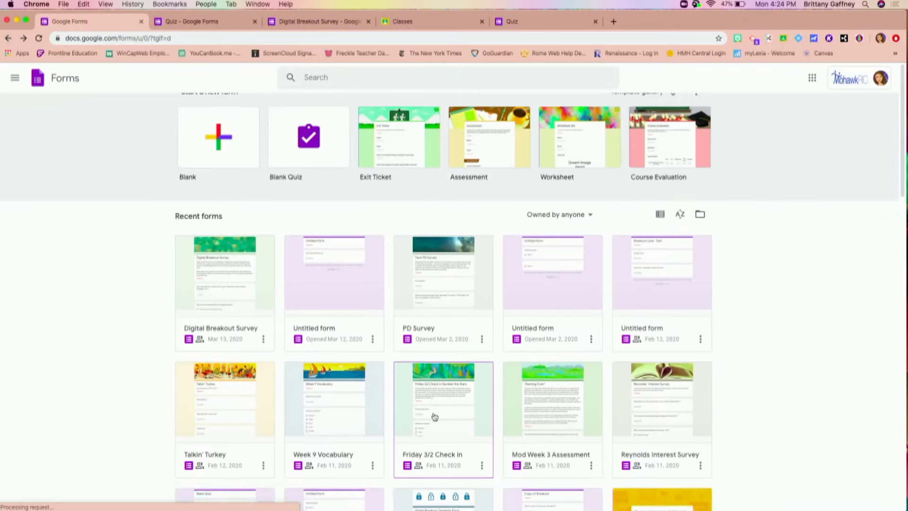
{"action": "scroll", "coordinate": [434, 417], "scroll_direction": "down", "scroll_amount": 1}
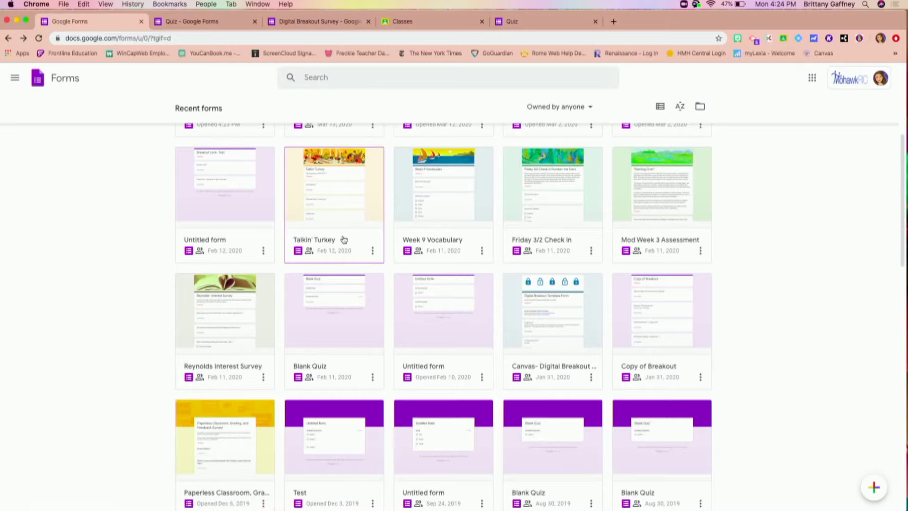
{"action": "left_click", "coordinate": [436, 243]}
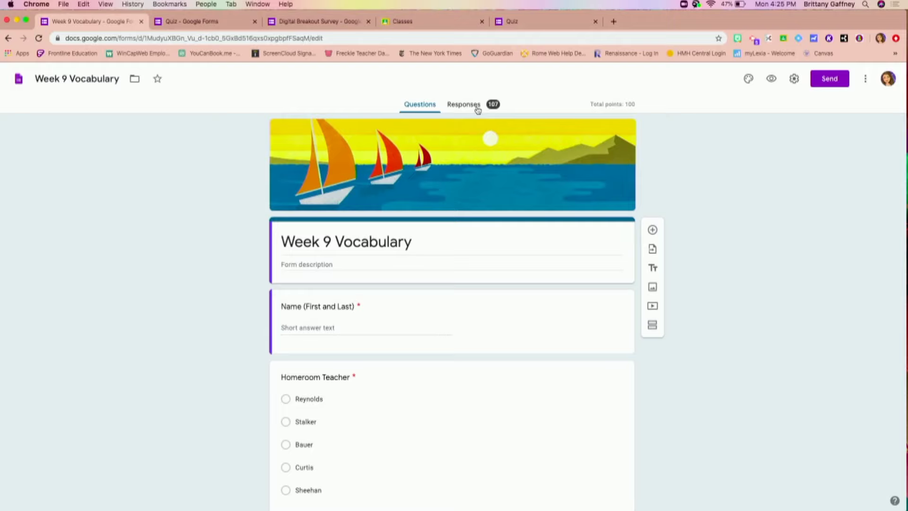
Examine the Week 9 Vocabulary response summary, and look through the form's vocabulary questions
{"action": "left_click", "coordinate": [477, 105]}
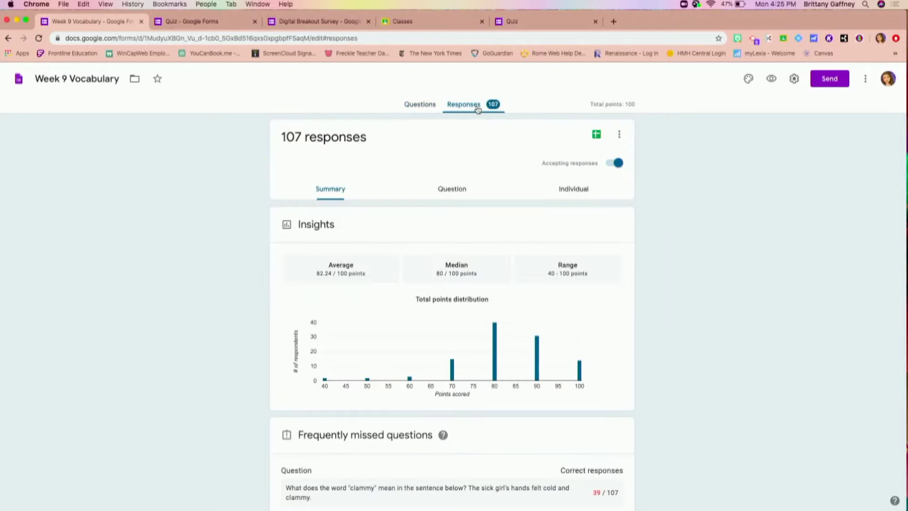
{"action": "scroll", "coordinate": [397, 238], "scroll_direction": "down", "scroll_amount": 1}
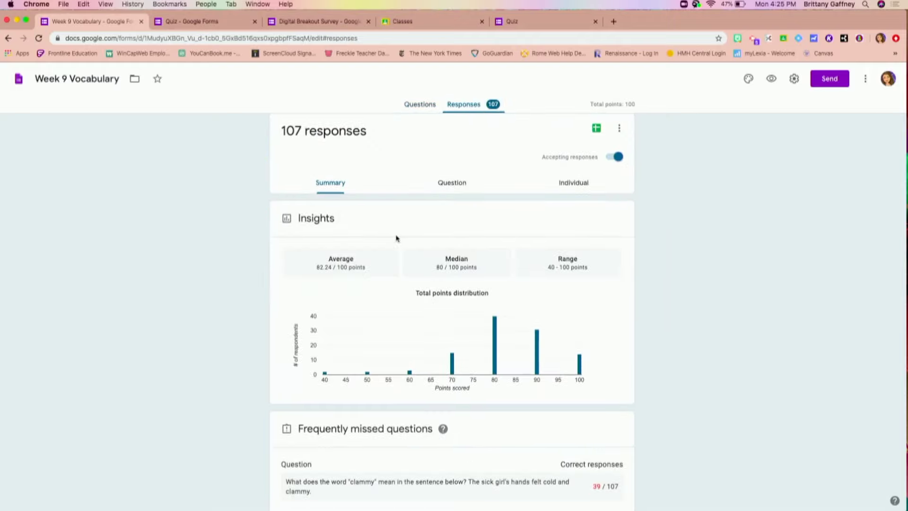
{"action": "scroll", "coordinate": [396, 238], "scroll_direction": "up", "scroll_amount": 1}
{"action": "left_click", "coordinate": [416, 105]}
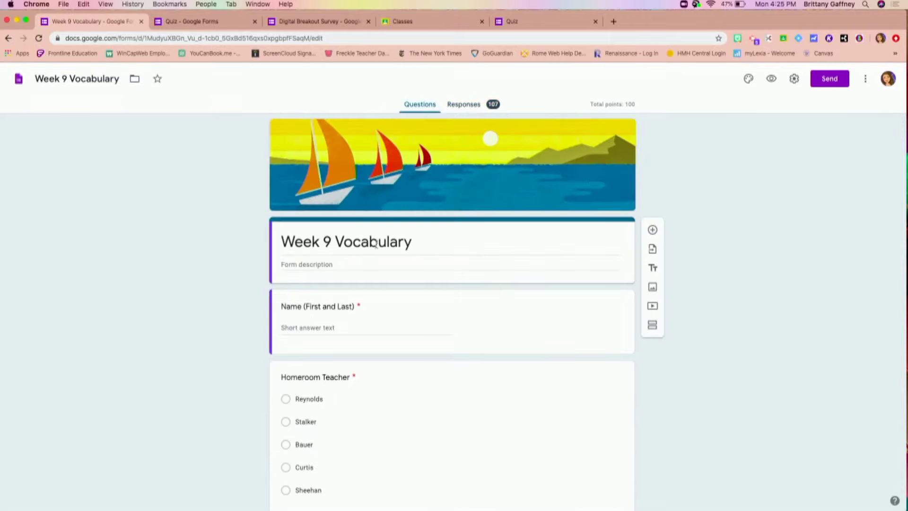
{"action": "scroll", "coordinate": [373, 393], "scroll_direction": "down", "scroll_amount": 6}
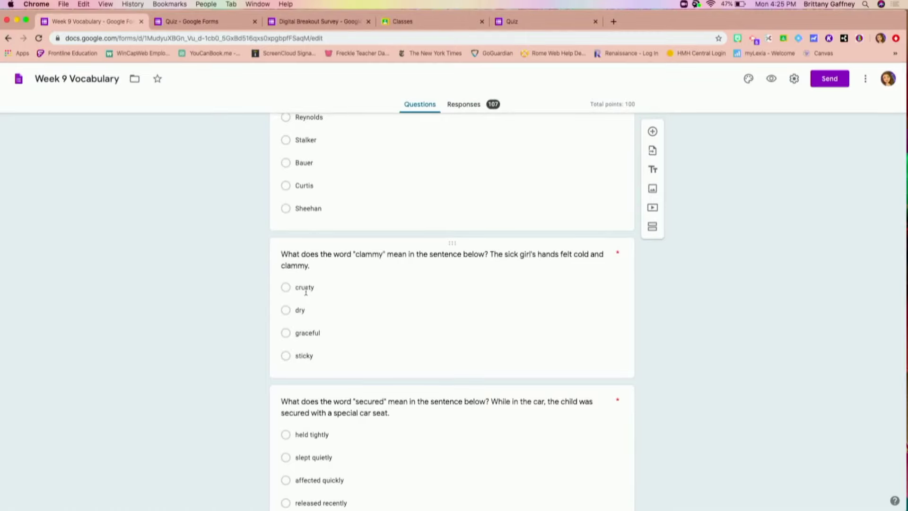
Reopen the Week 9 Vocabulary response summary and examine the score insights and the frequently missed questions
{"action": "scroll", "coordinate": [424, 302], "scroll_direction": "up", "scroll_amount": 5}
{"action": "scroll", "coordinate": [424, 303], "scroll_direction": "up", "scroll_amount": 2}
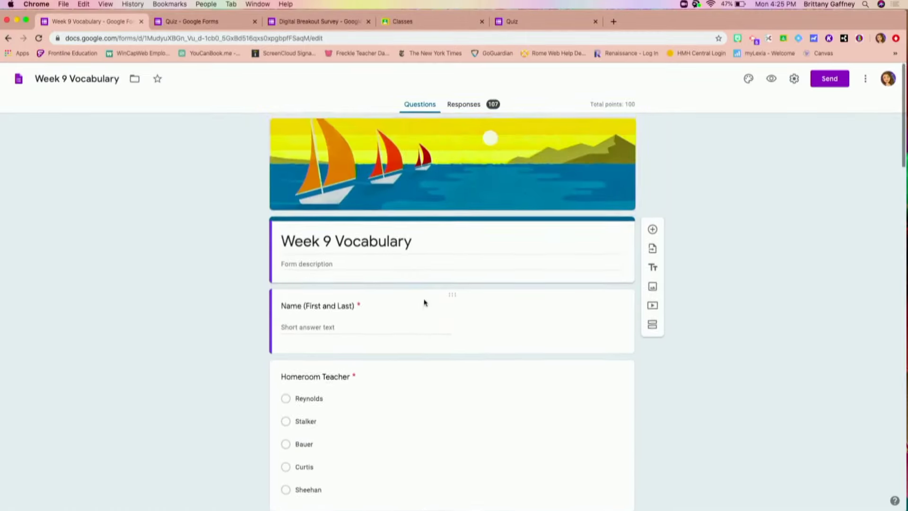
{"action": "left_click", "coordinate": [466, 110]}
{"action": "scroll", "coordinate": [434, 222], "scroll_direction": "down", "scroll_amount": 1}
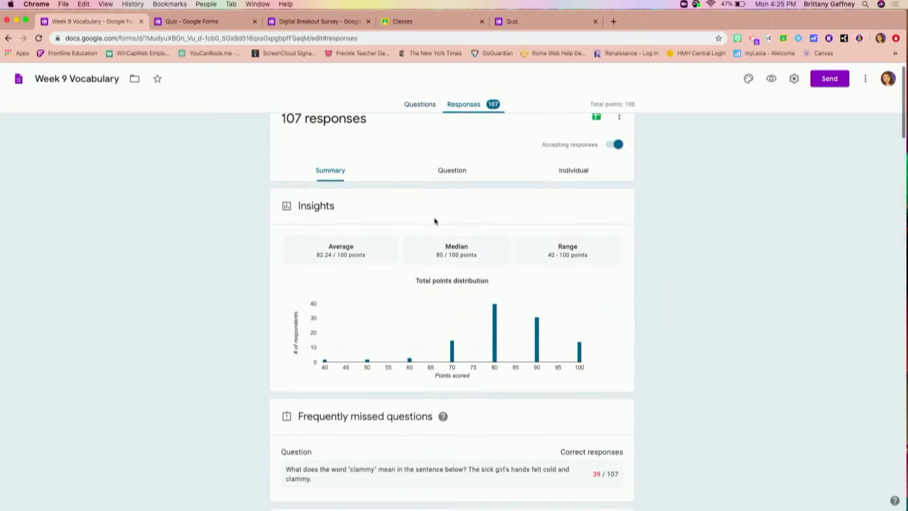
{"action": "scroll", "coordinate": [434, 207], "scroll_direction": "down", "scroll_amount": 2}
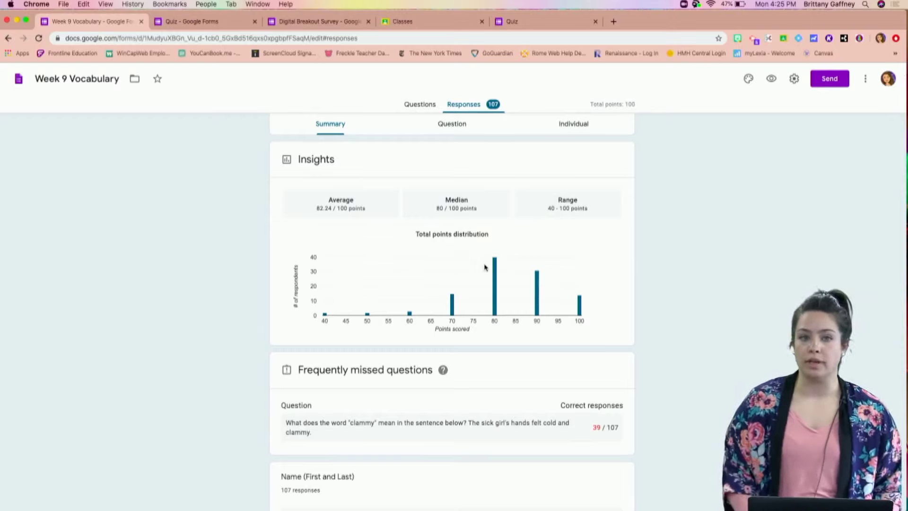
{"action": "scroll", "coordinate": [484, 267], "scroll_direction": "down", "scroll_amount": 5}
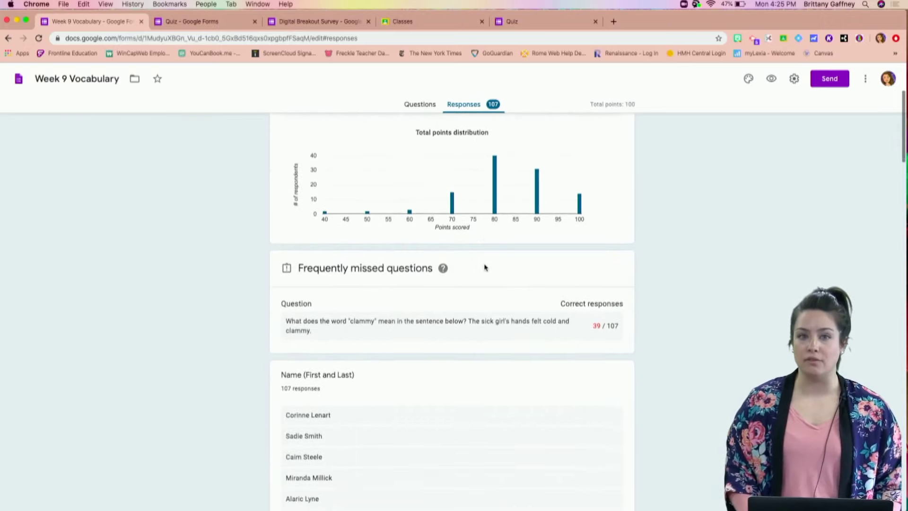
{"action": "scroll", "coordinate": [484, 268], "scroll_direction": "down", "scroll_amount": 2}
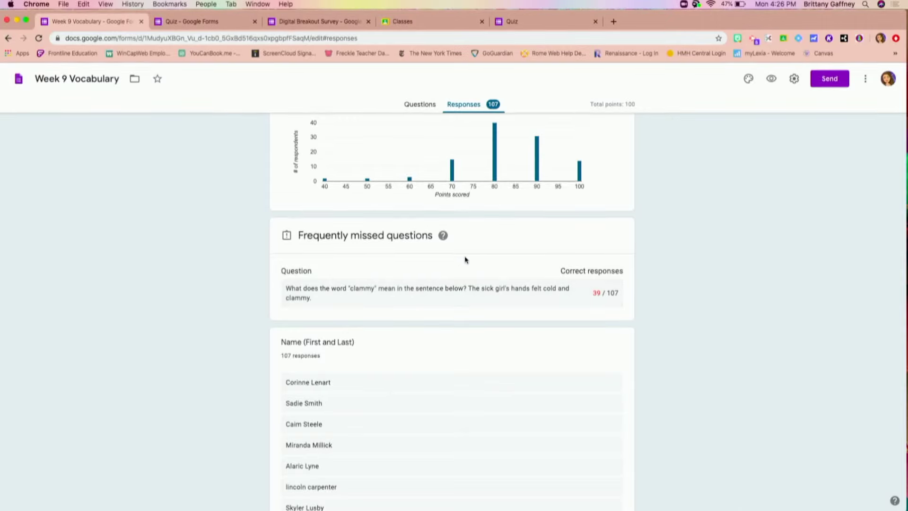
{"action": "scroll", "coordinate": [465, 260], "scroll_direction": "down", "scroll_amount": 2}
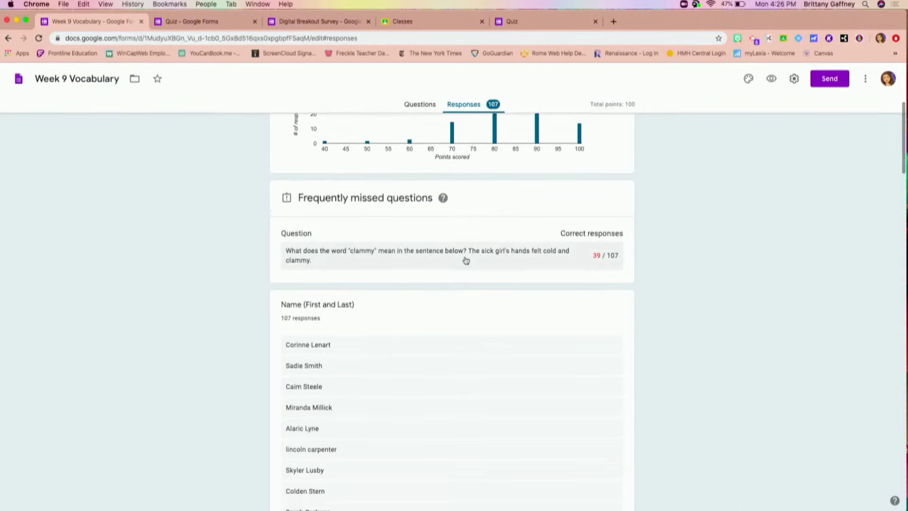
Examine the homeroom teacher breakdown and the answer counts for the "clammy", "secured" and "squalling" questions in the response summary
{"action": "scroll", "coordinate": [465, 260], "scroll_direction": "down", "scroll_amount": 10}
{"action": "scroll", "coordinate": [465, 259], "scroll_direction": "down", "scroll_amount": 5}
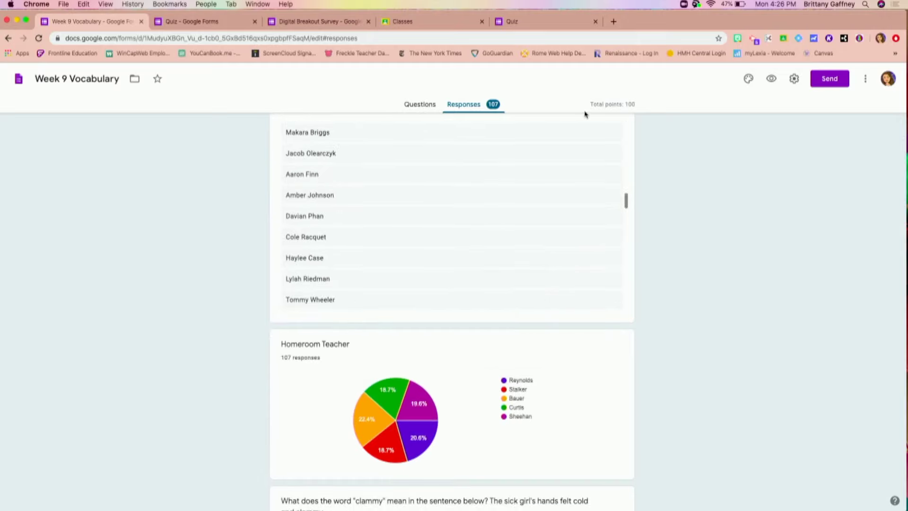
{"action": "scroll", "coordinate": [702, 194], "scroll_direction": "down", "scroll_amount": 5}
{"action": "scroll", "coordinate": [701, 195], "scroll_direction": "down", "scroll_amount": 3}
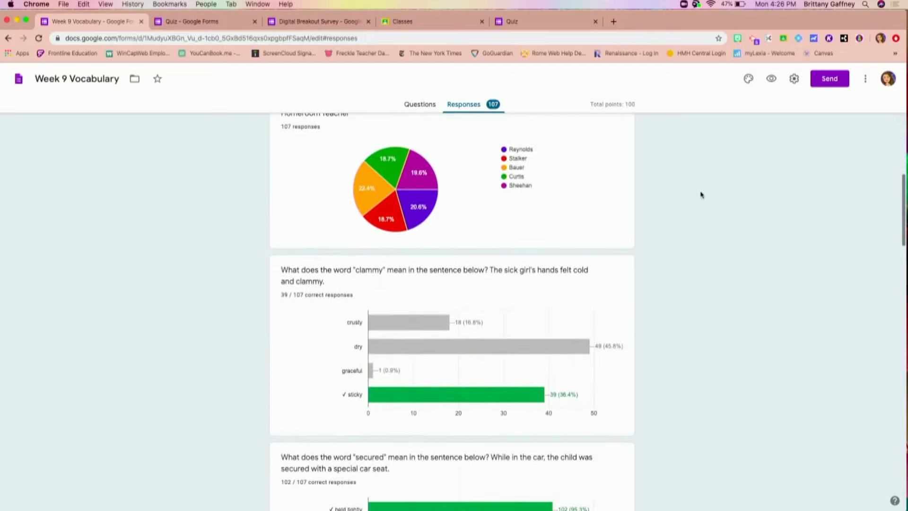
{"action": "scroll", "coordinate": [702, 194], "scroll_direction": "down", "scroll_amount": 4}
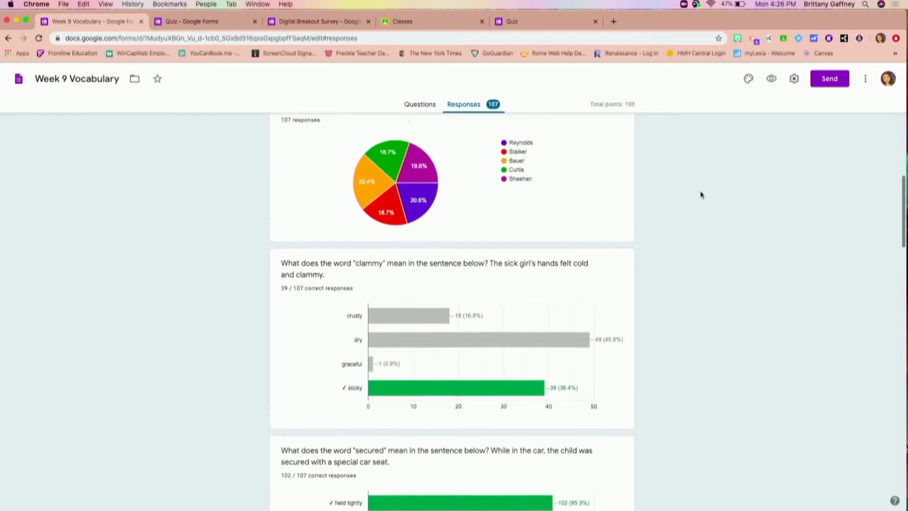
{"action": "mouse_move", "coordinate": [512, 285]}
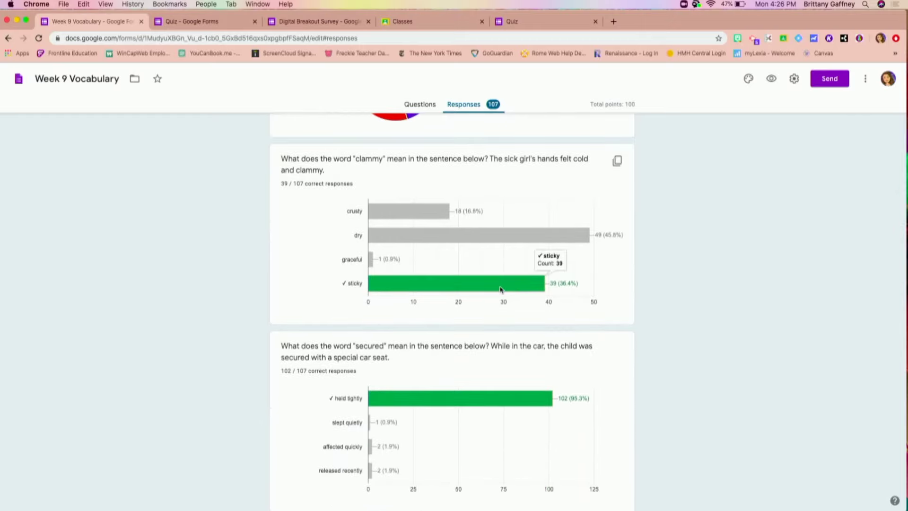
{"action": "mouse_move", "coordinate": [480, 240]}
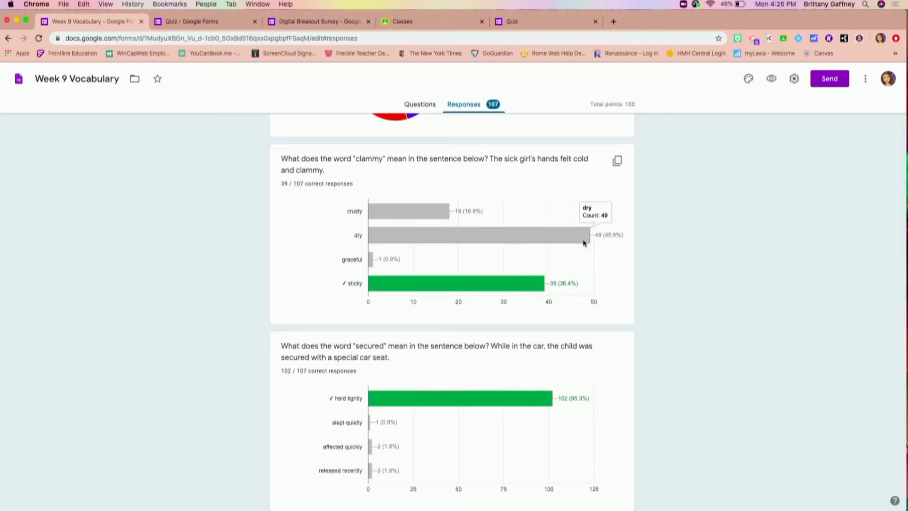
{"action": "scroll", "coordinate": [585, 242], "scroll_direction": "down", "scroll_amount": 5}
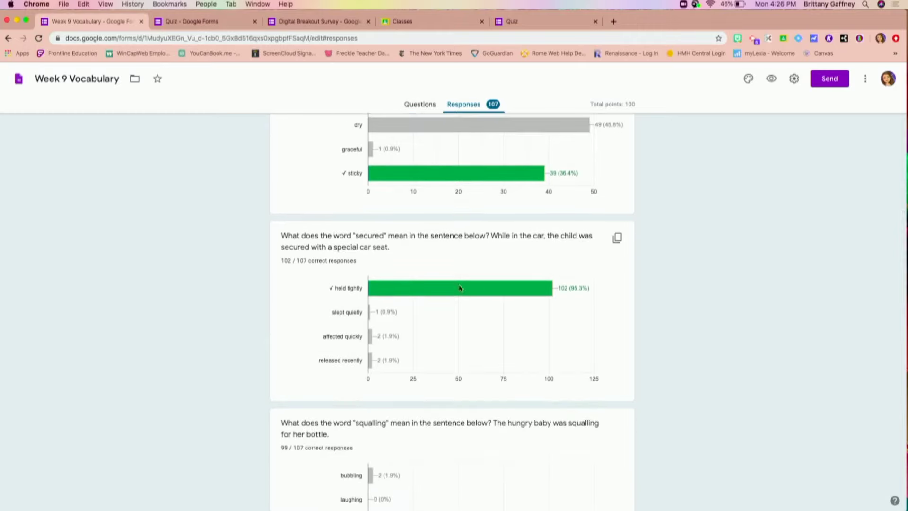
{"action": "mouse_move", "coordinate": [422, 293]}
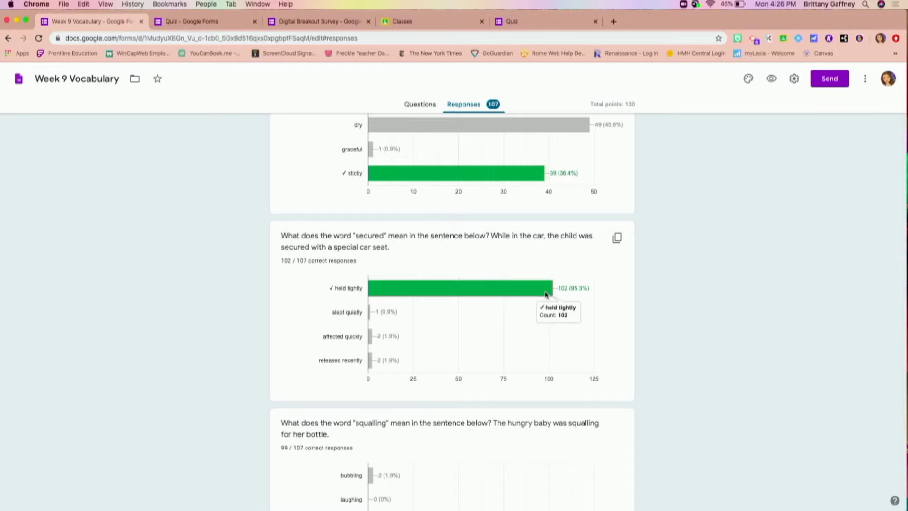
{"action": "scroll", "coordinate": [546, 294], "scroll_direction": "down", "scroll_amount": 1}
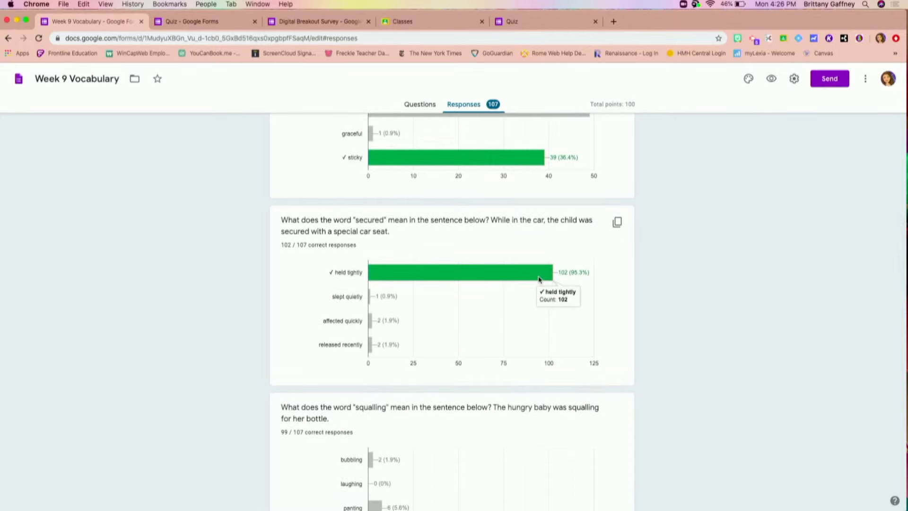
{"action": "scroll", "coordinate": [539, 280], "scroll_direction": "down", "scroll_amount": 5}
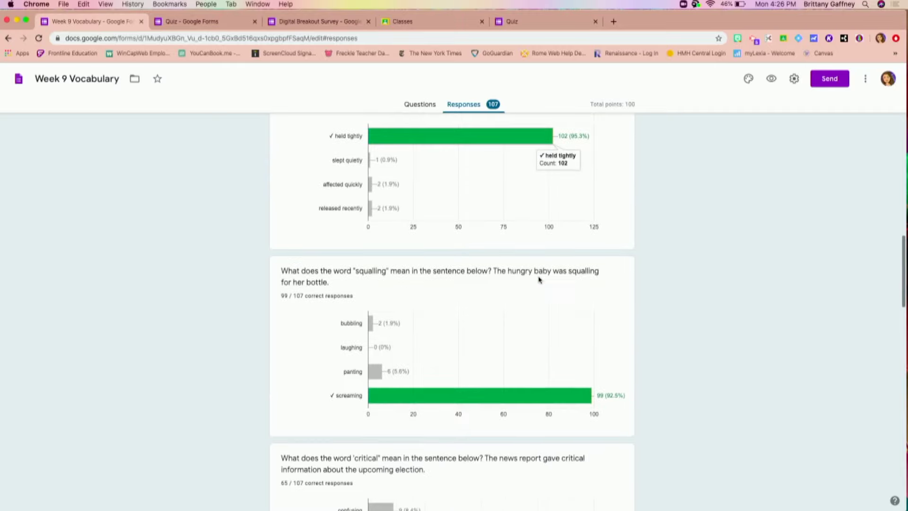
Return to the open Quiz form in its own browser tab
{"action": "left_click", "coordinate": [195, 22]}
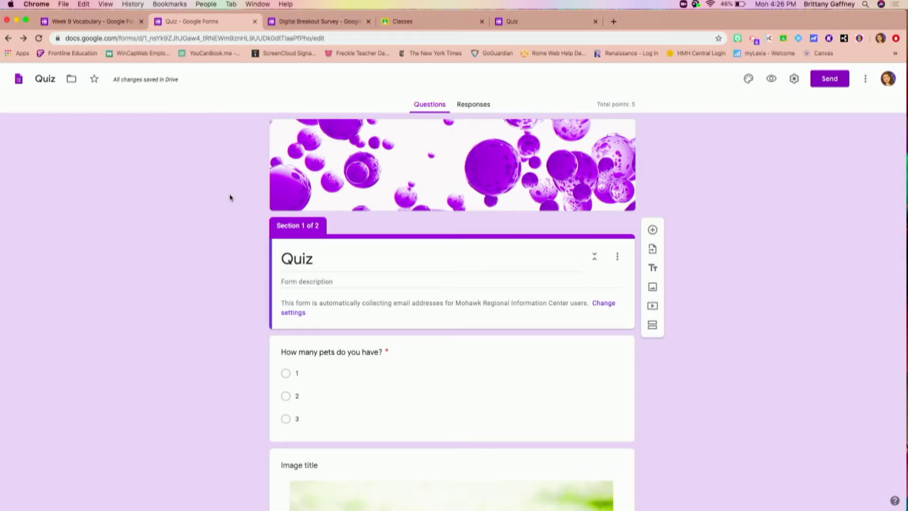